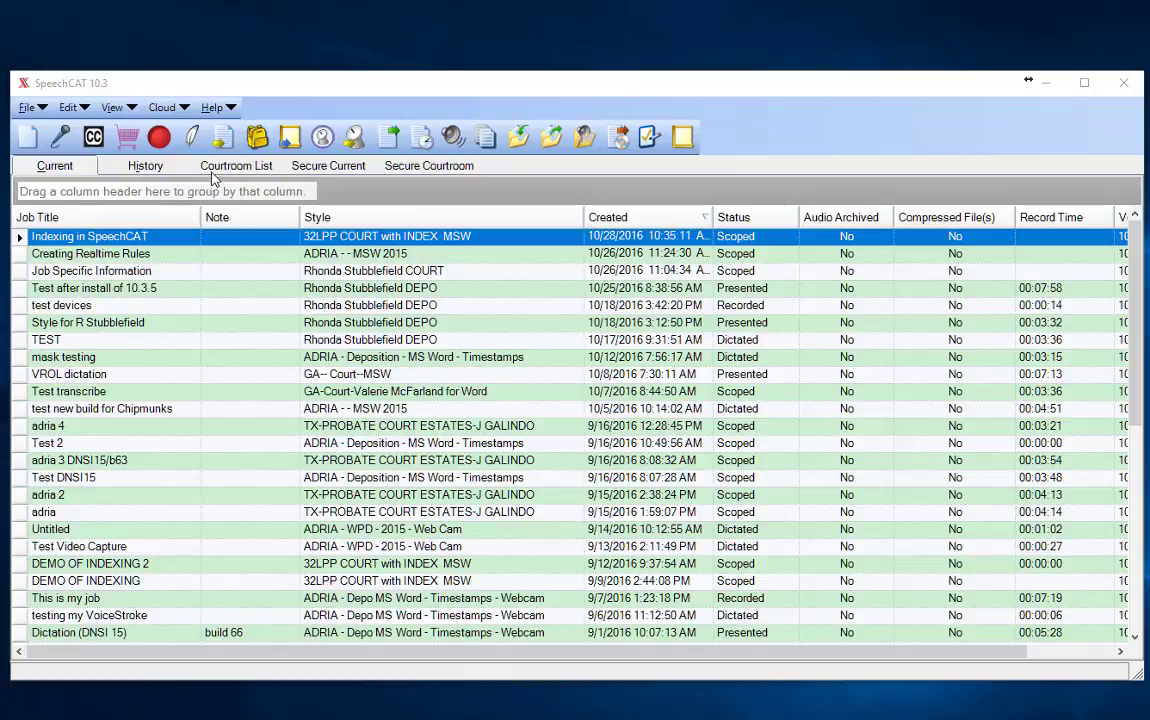
- Open the Indexing in SpeechCAT job with Scope and confirm the speech engine prompt
click(223, 136)
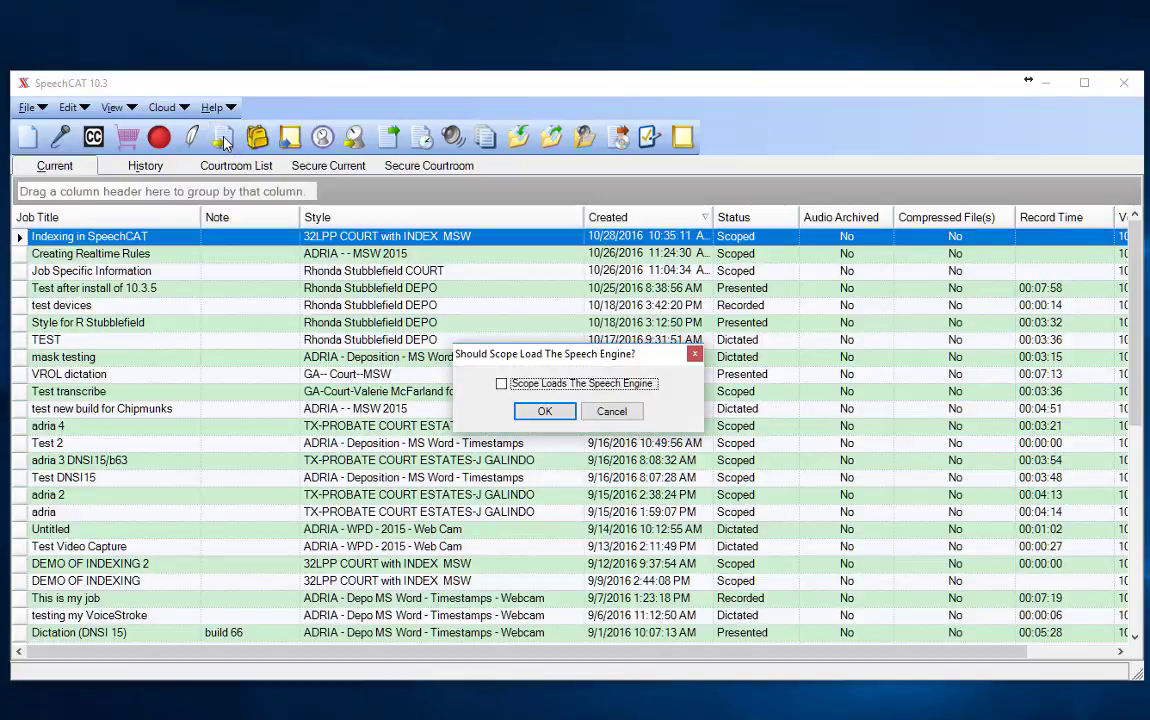
click(543, 411)
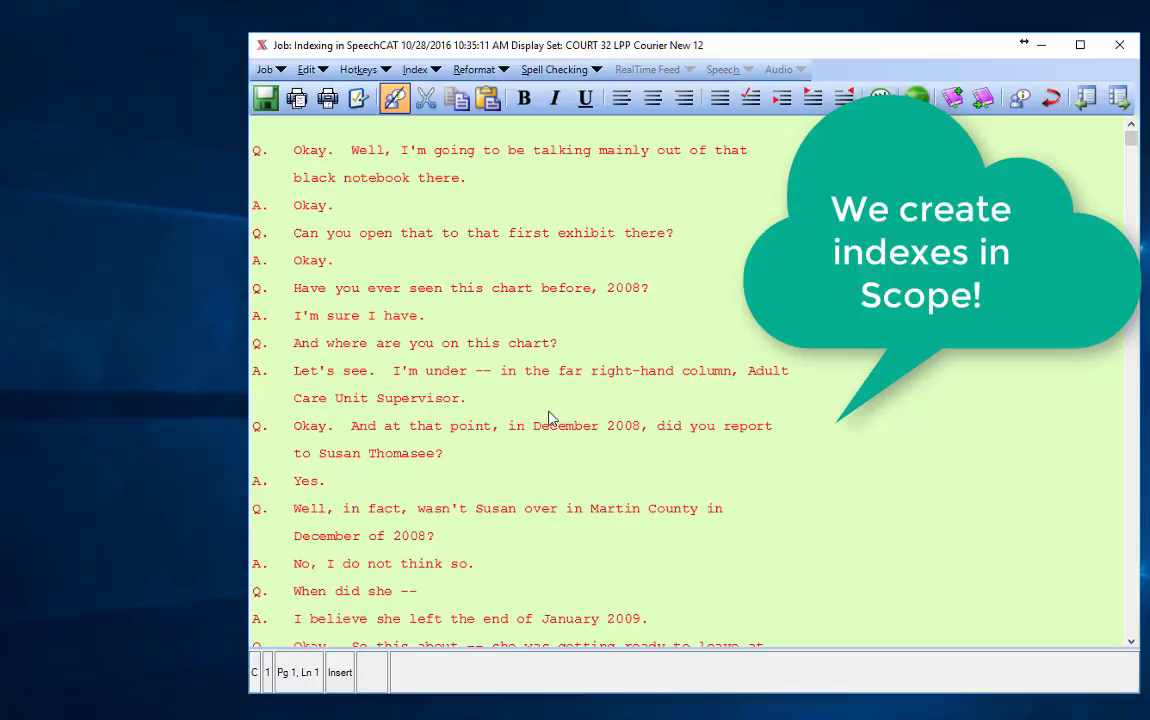
- Finalize the job with its cover and certificate files, continuing despite missing speaker information
click(268, 70)
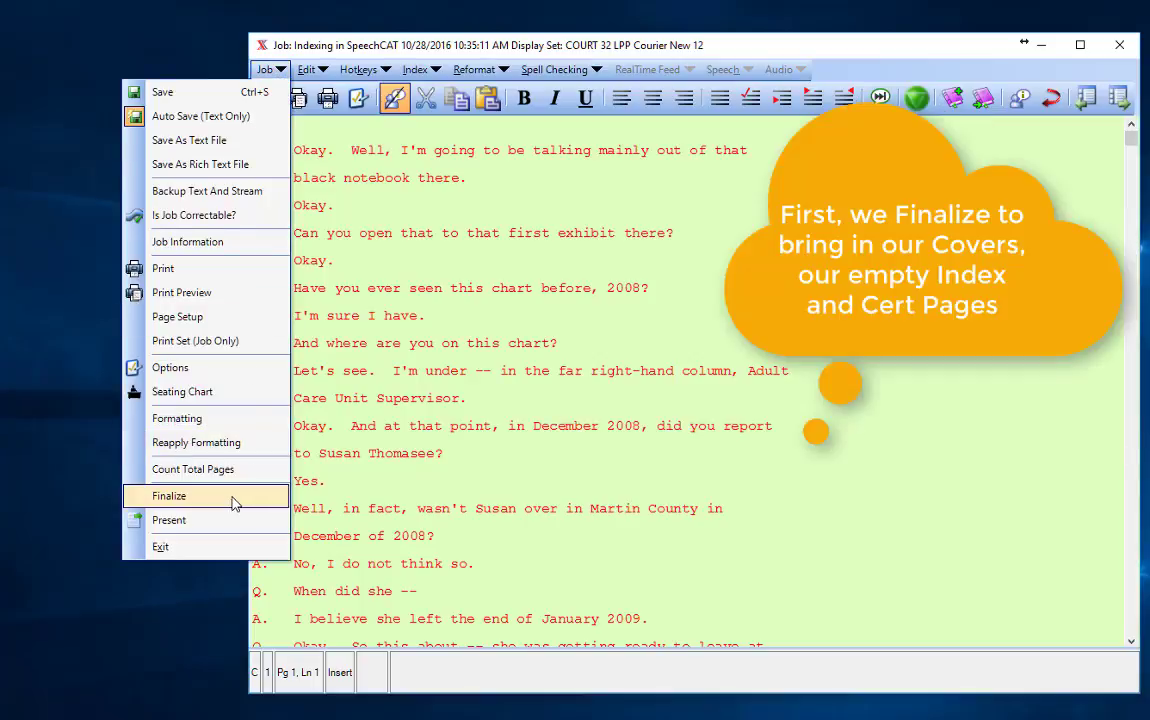
click(231, 500)
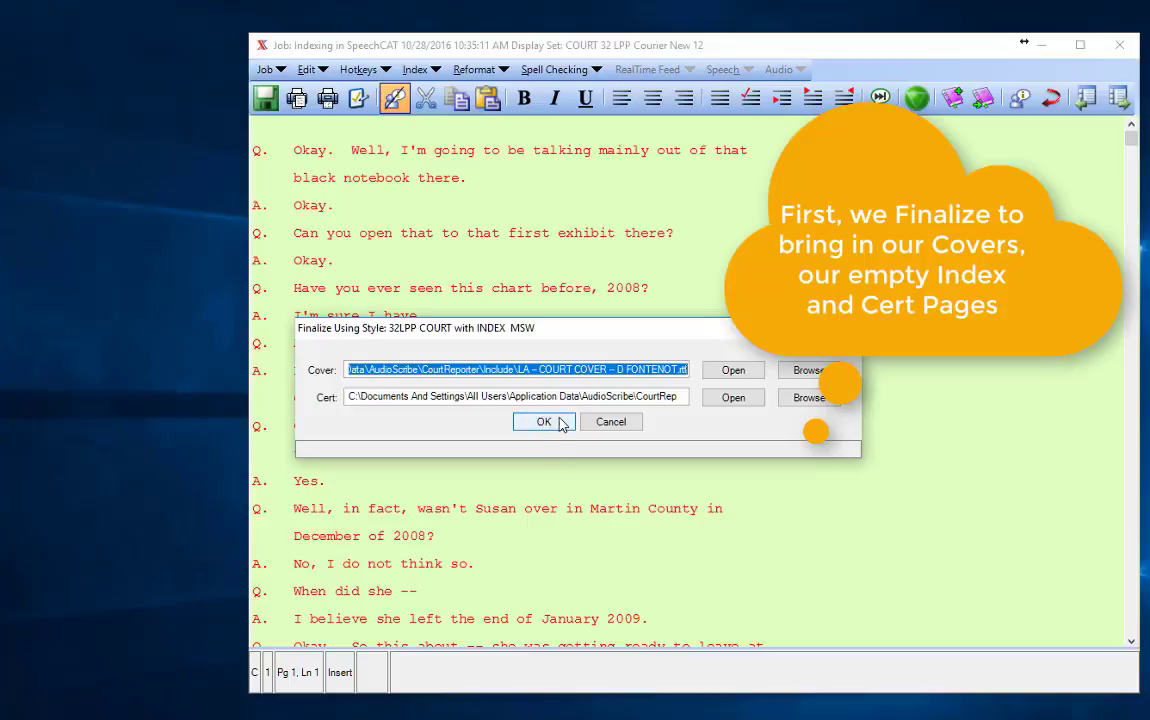
click(544, 421)
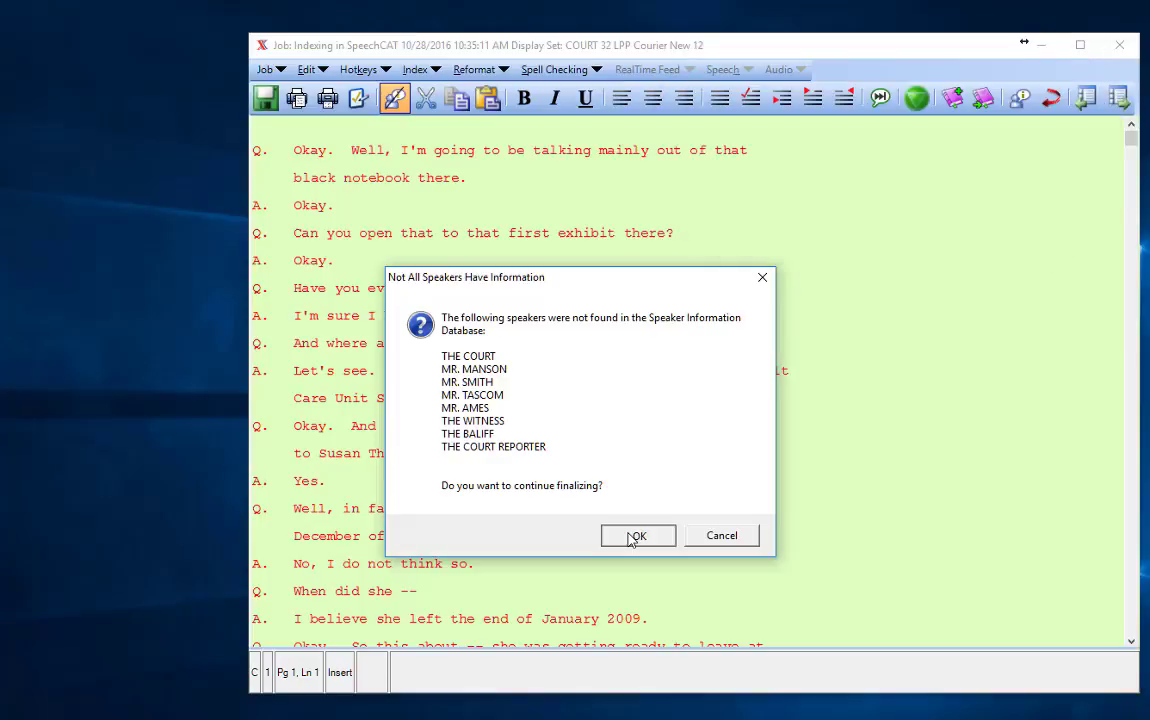
click(632, 537)
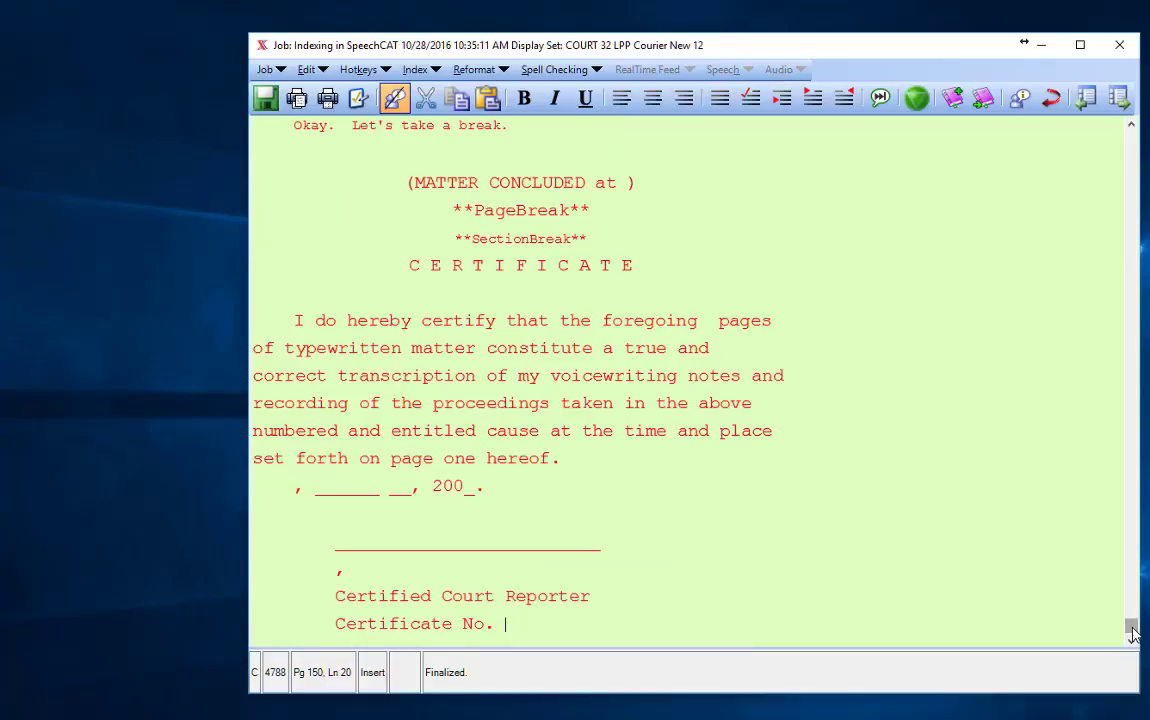
- Scroll to the top of the transcript and select the opening line IN THE JUDICIAL DISTRICT
drag(1131, 625, 1131, 138)
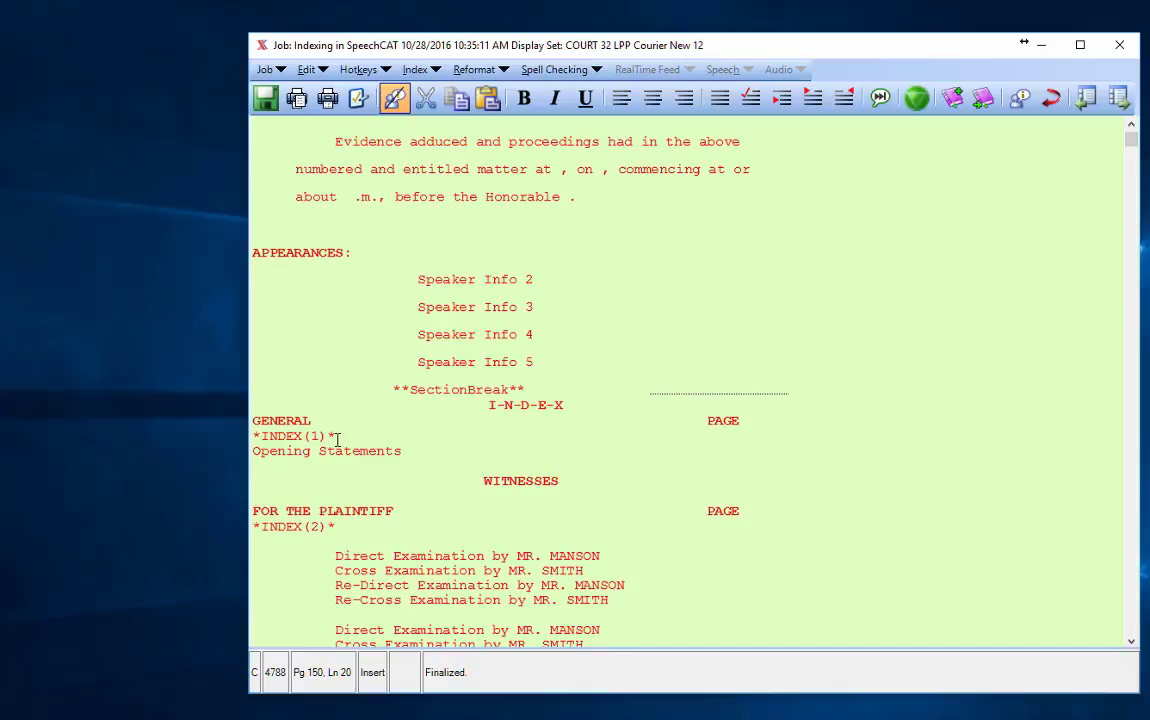
click(1131, 645)
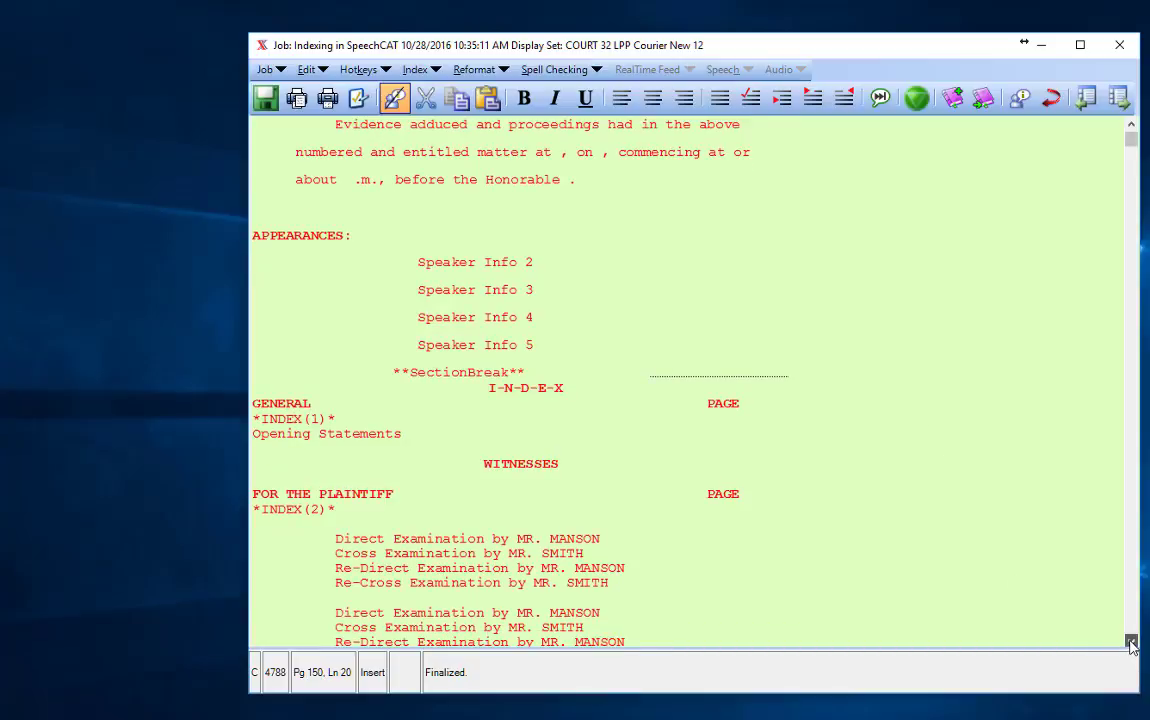
click(1131, 645)
click(1131, 645)
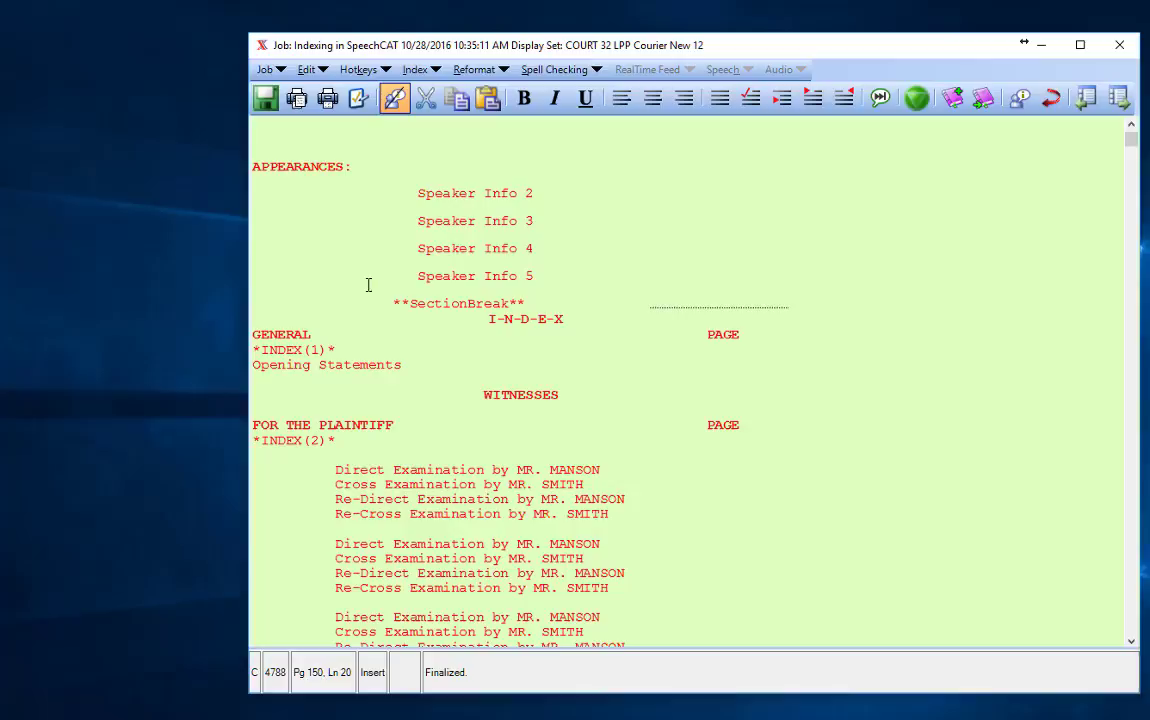
drag(1131, 145, 1132, 138)
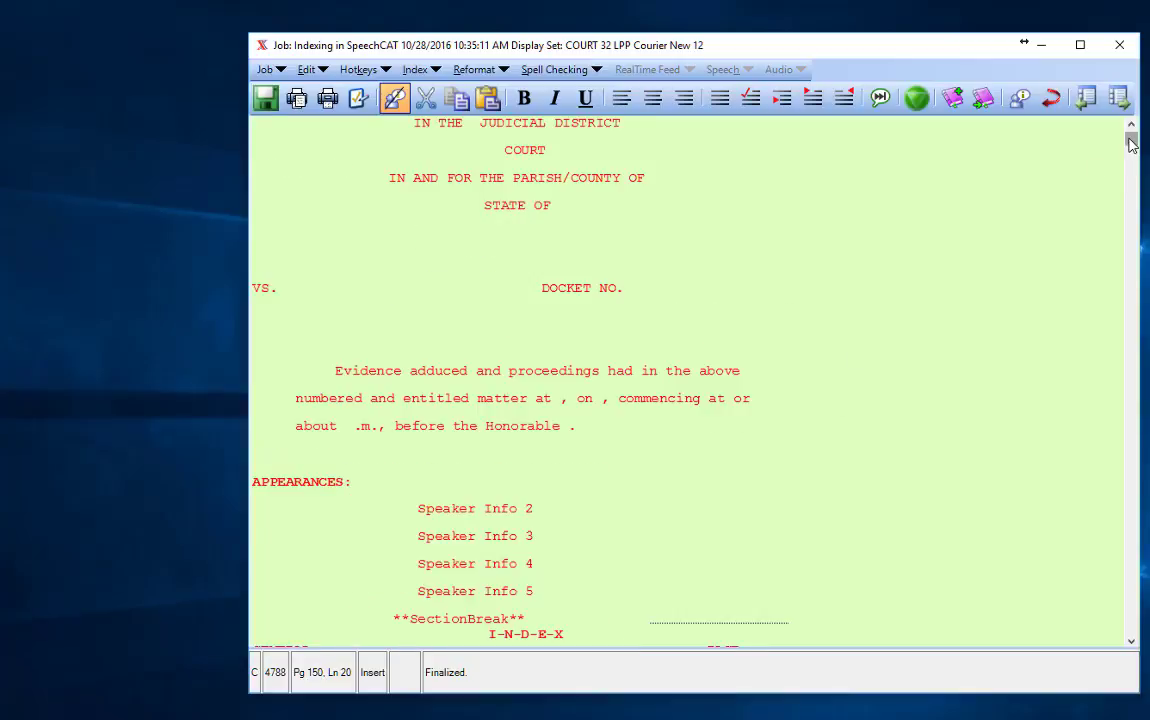
drag(411, 122, 625, 122)
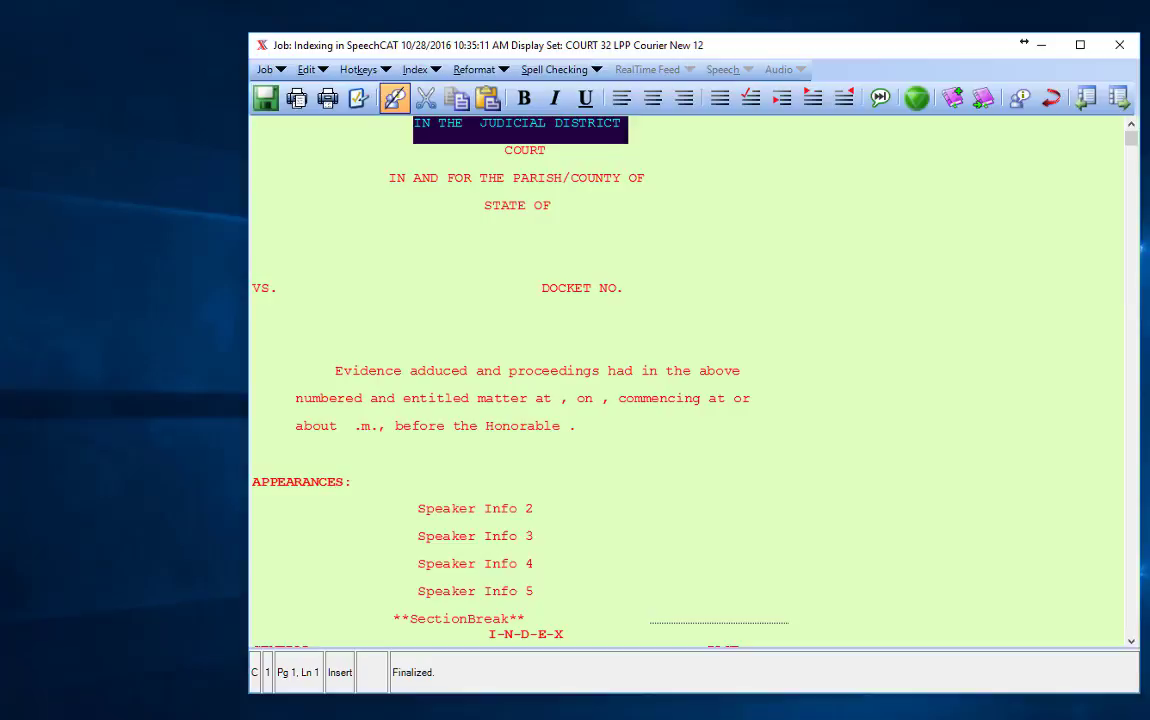
- Add IN THE JUDICIAL DISTRICT to Index Page 1 (GENERAL)
key(alt+i)
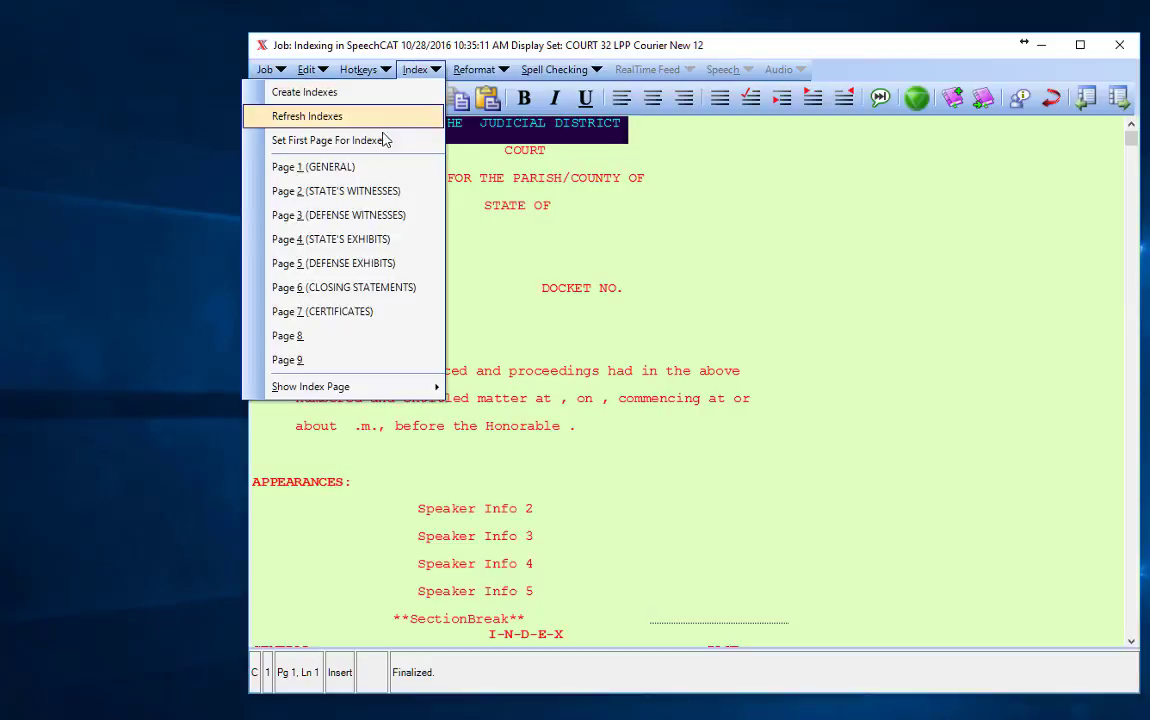
click(370, 168)
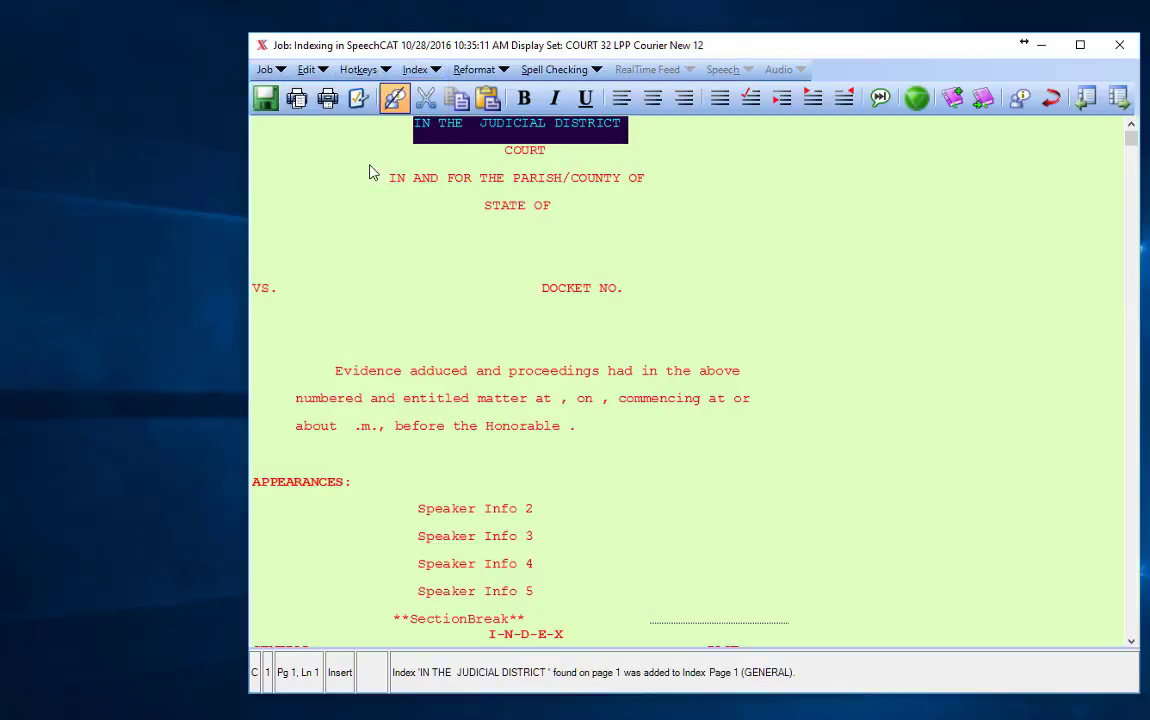
click(636, 308)
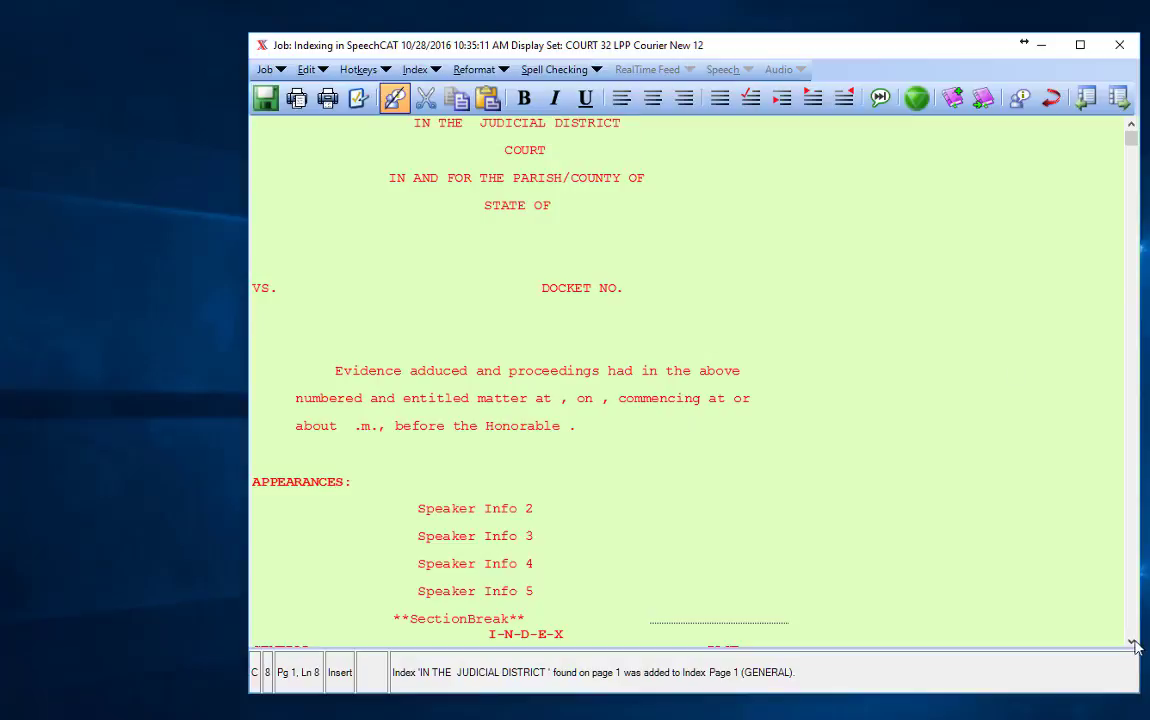
- Select the PROCEEDINGS heading and add it to the GENERAL index page too
drag(1133, 643, 1133, 643)
click(487, 363)
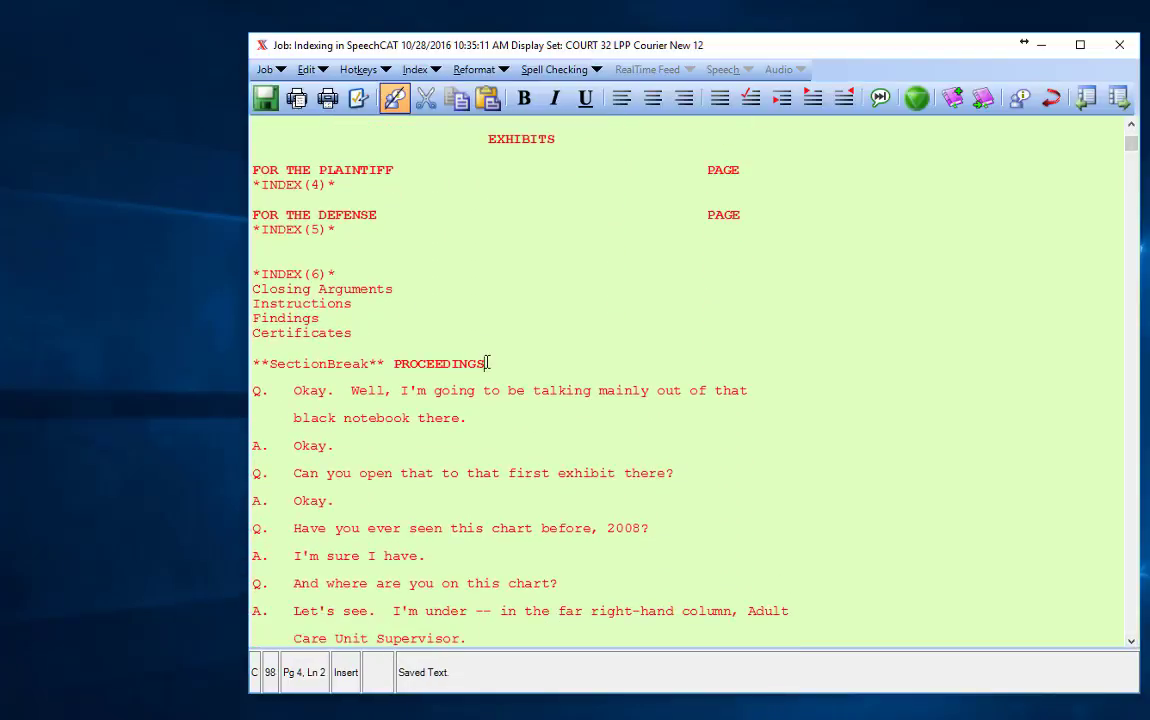
drag(487, 363, 395, 357)
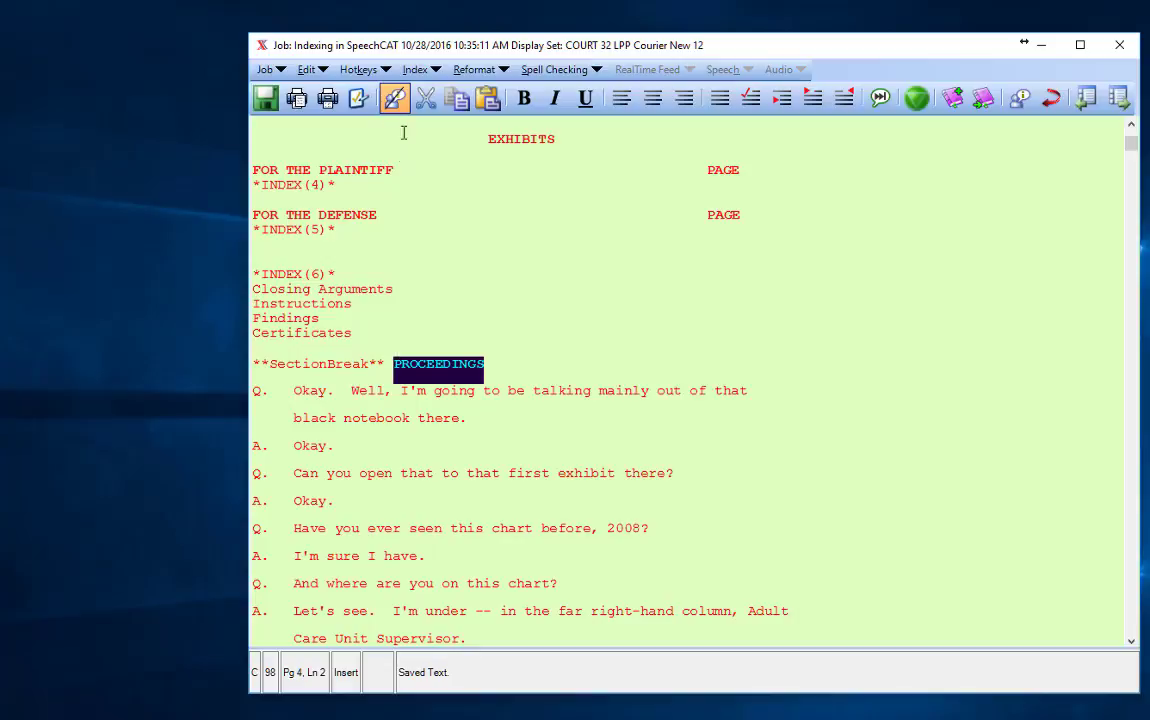
click(424, 76)
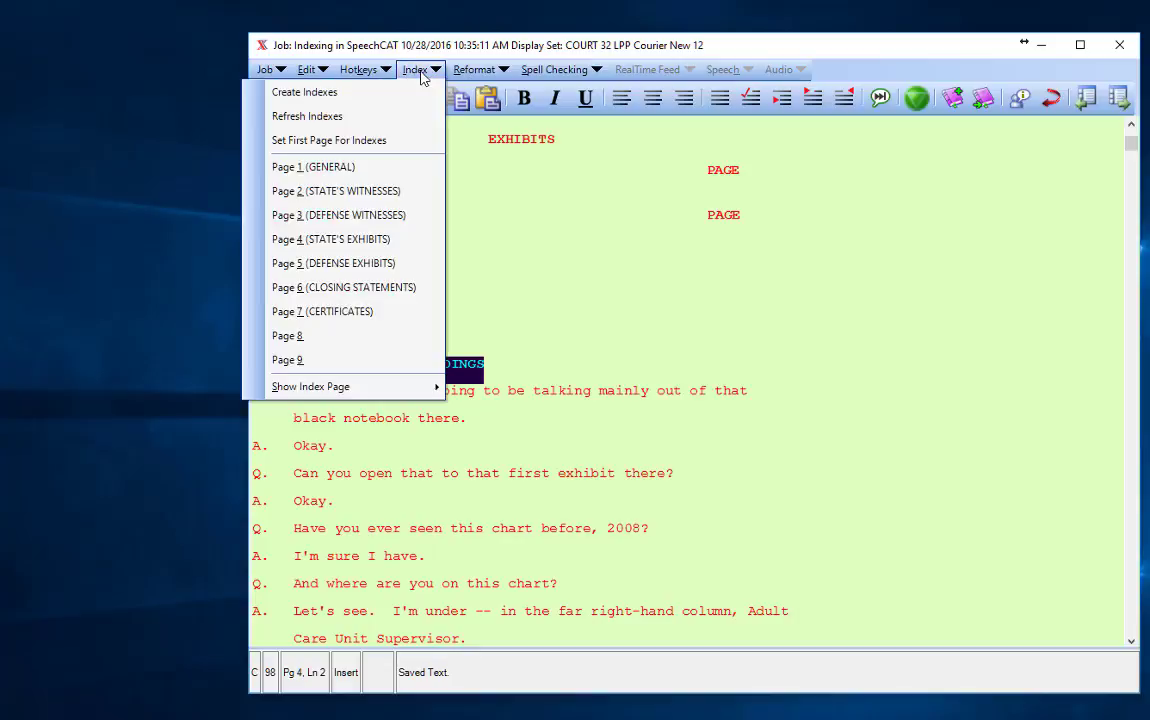
click(320, 170)
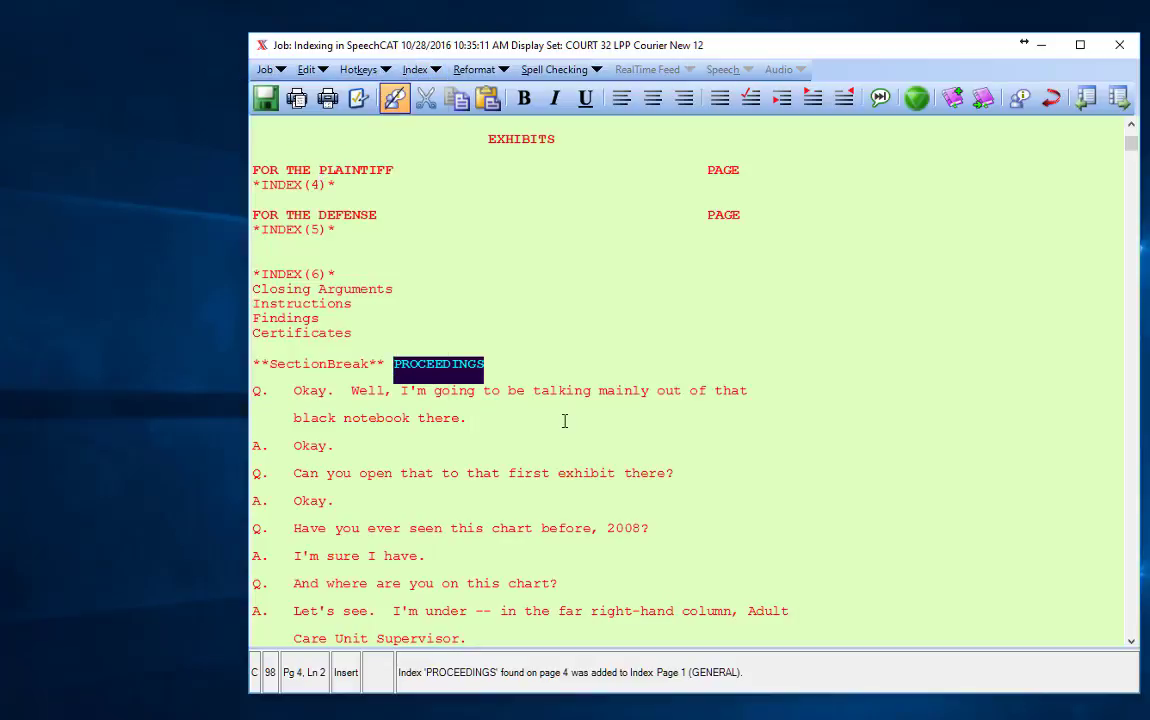
click(506, 363)
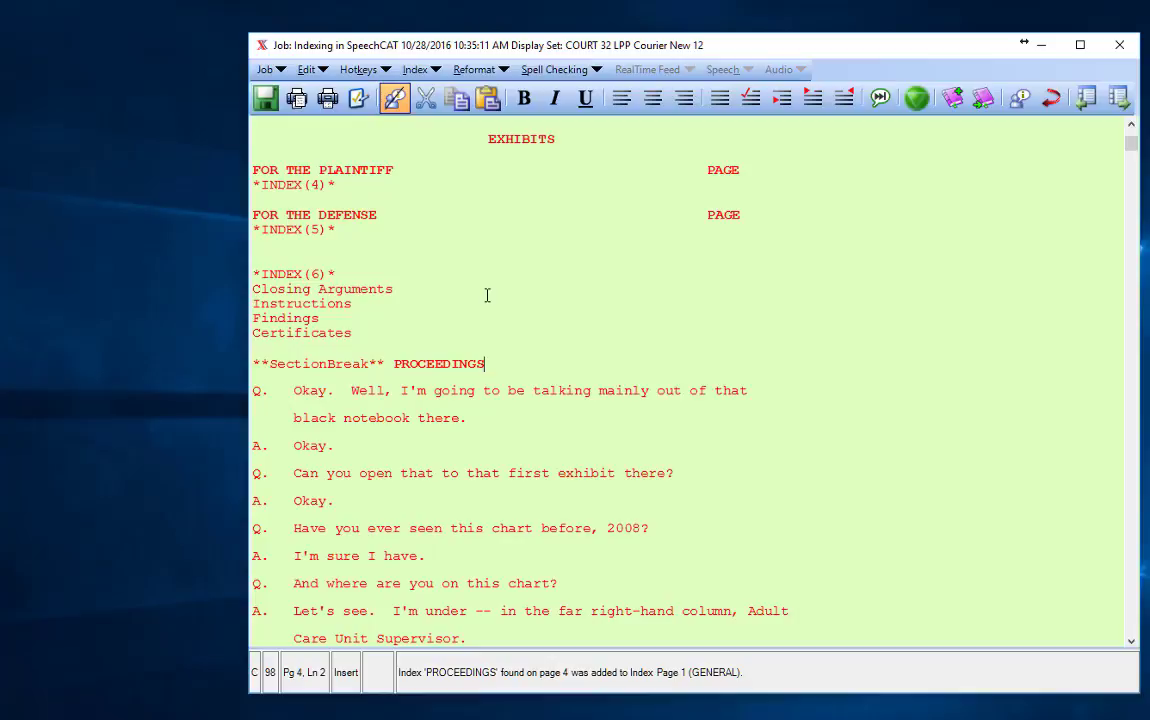
- Search the transcript for the next occurrence of 'exhibit'
key(ctrl+f)
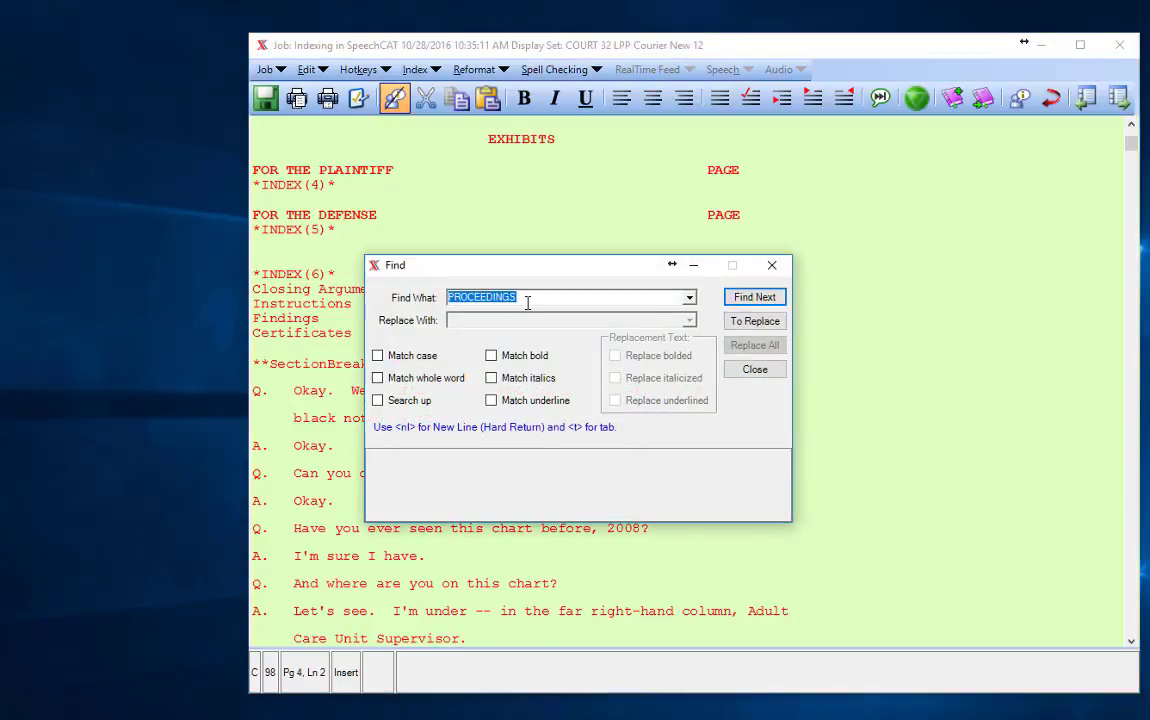
key(BackSpace)
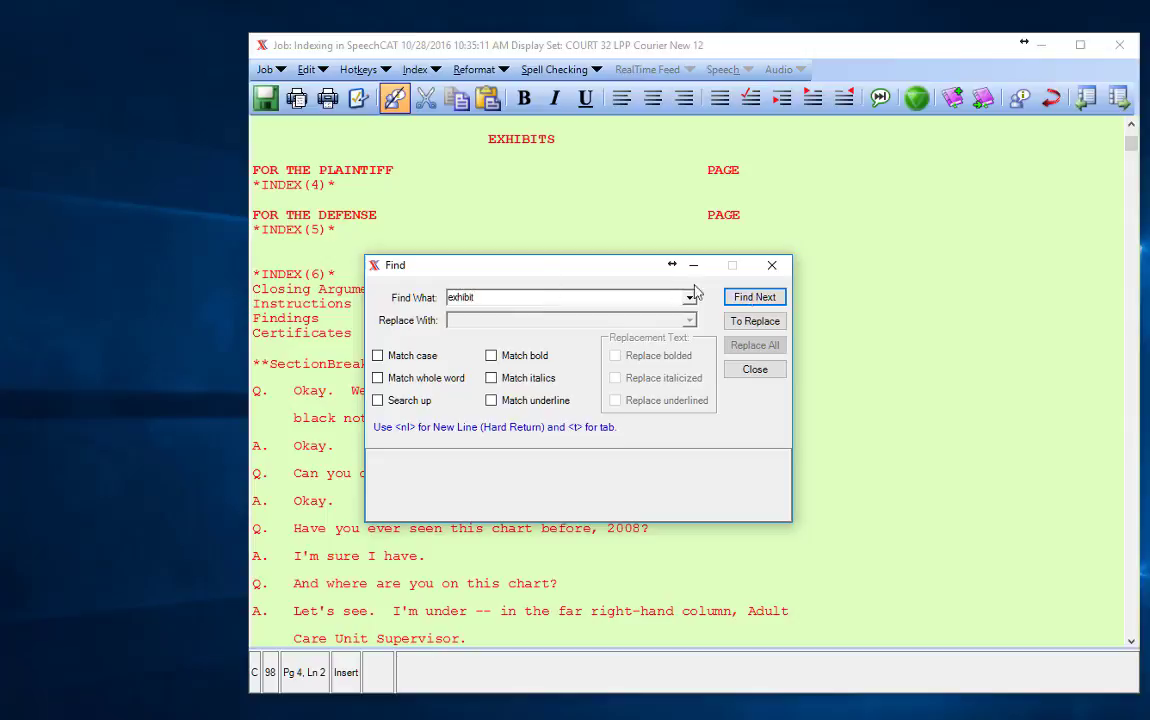
click(742, 298)
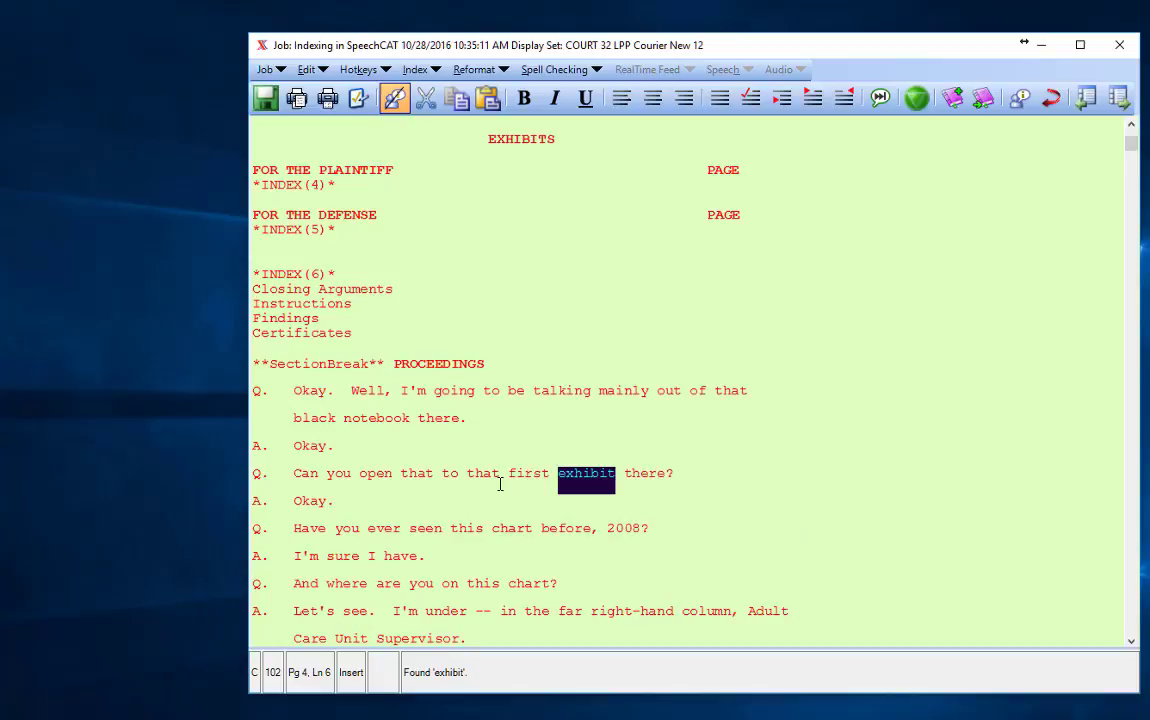
click(588, 475)
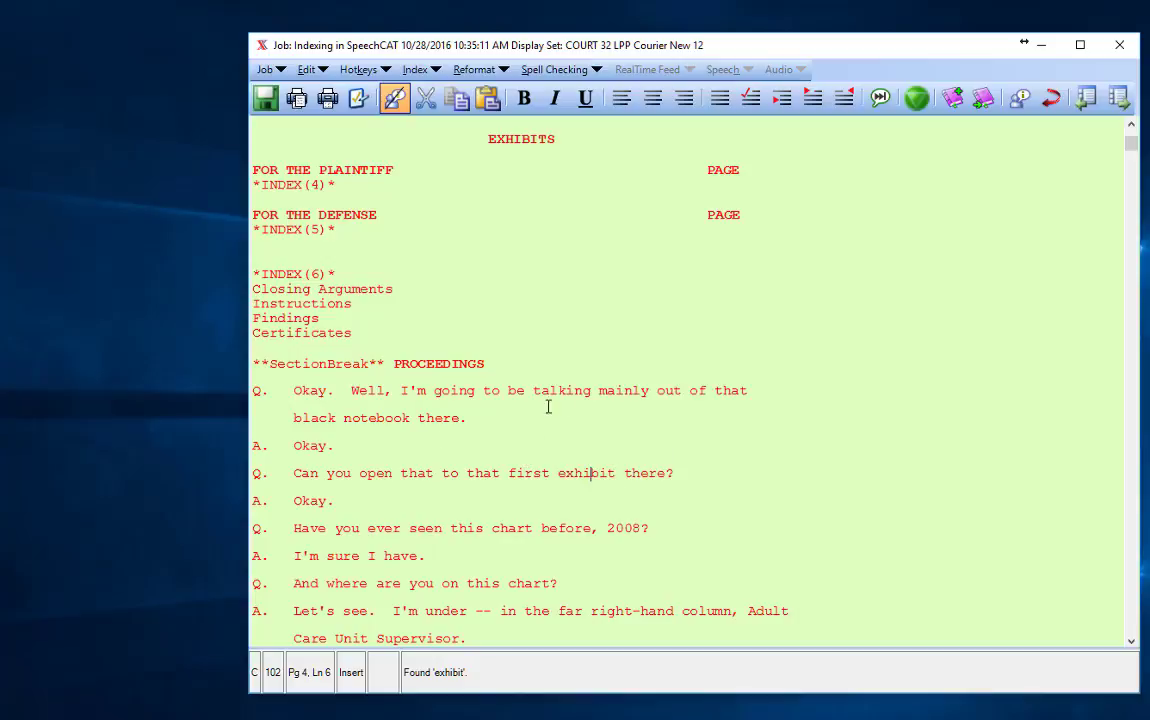
- Add 'black notebook' to Index Page 4 (STATE'S EXHIBITS)
click(293, 418)
drag(293, 418, 410, 418)
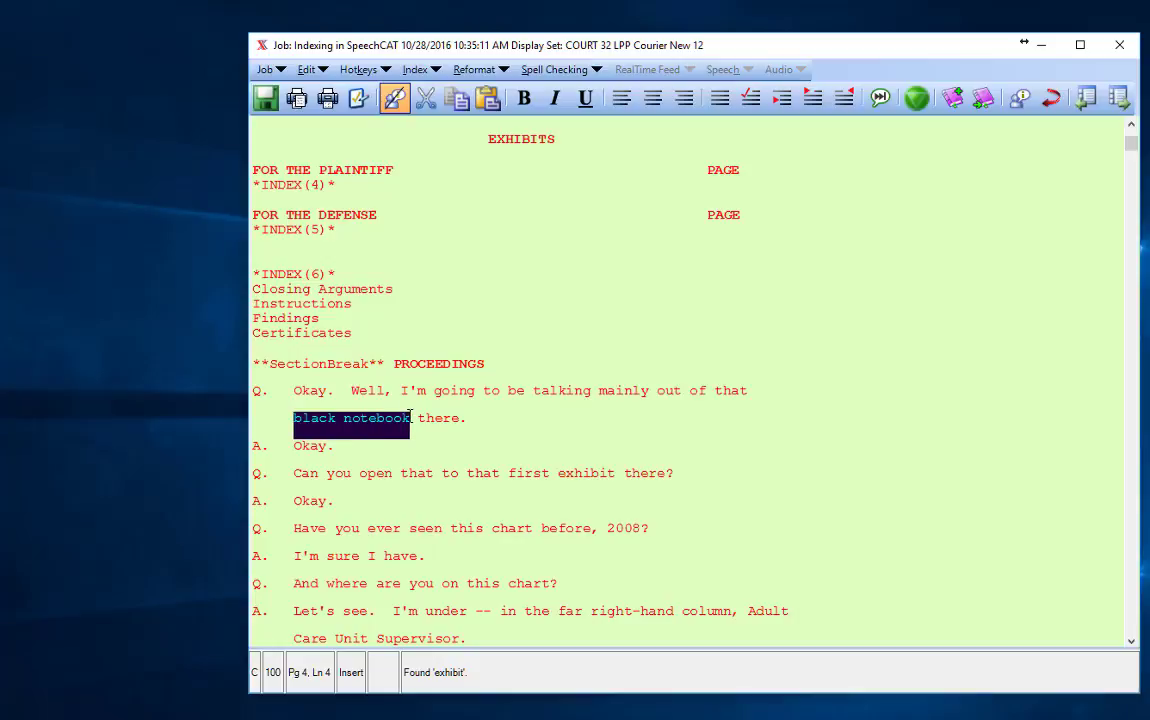
click(415, 69)
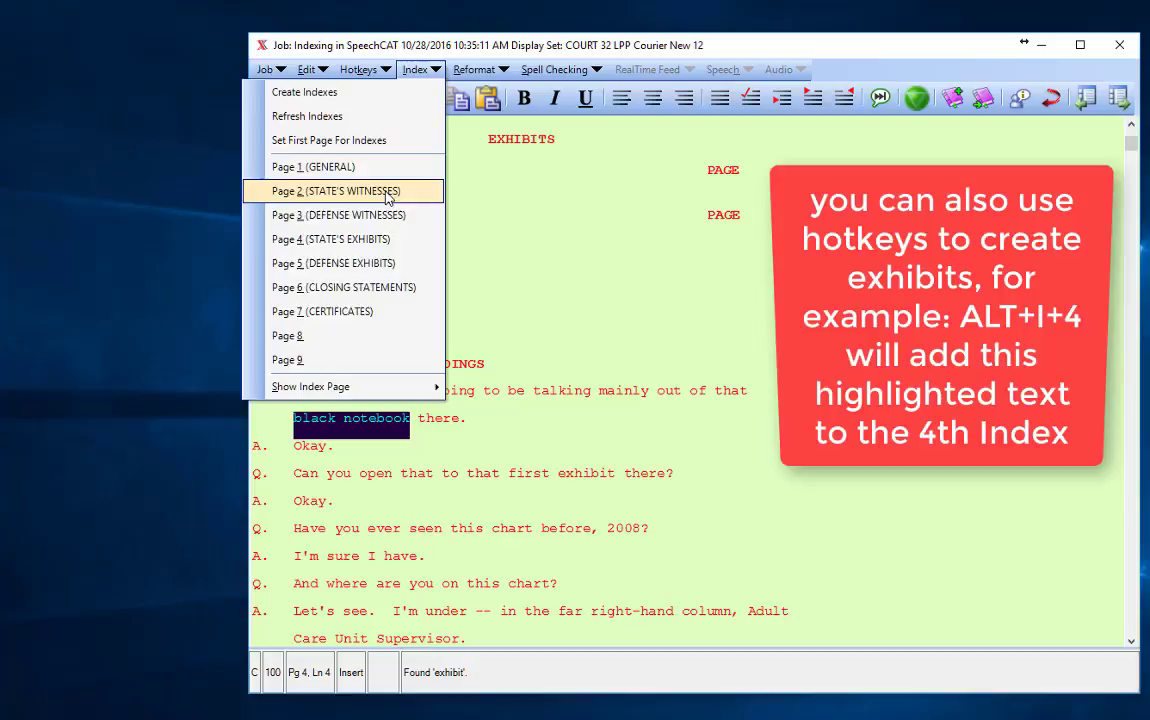
click(378, 247)
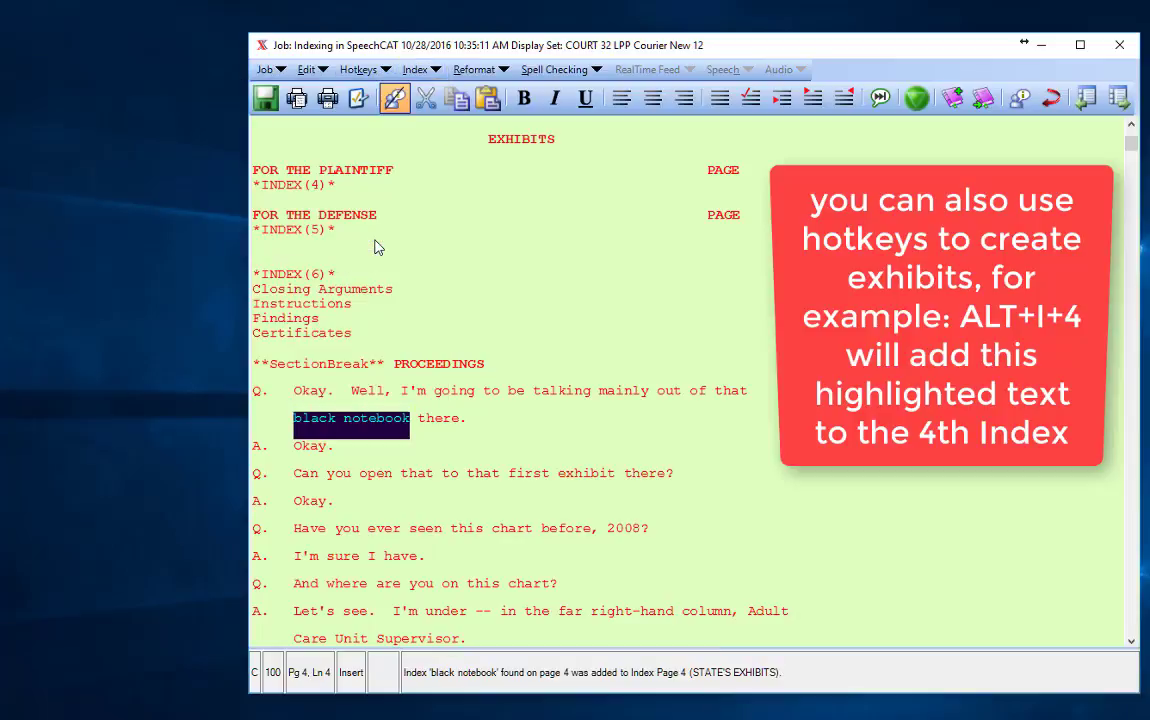
click(485, 450)
click(636, 497)
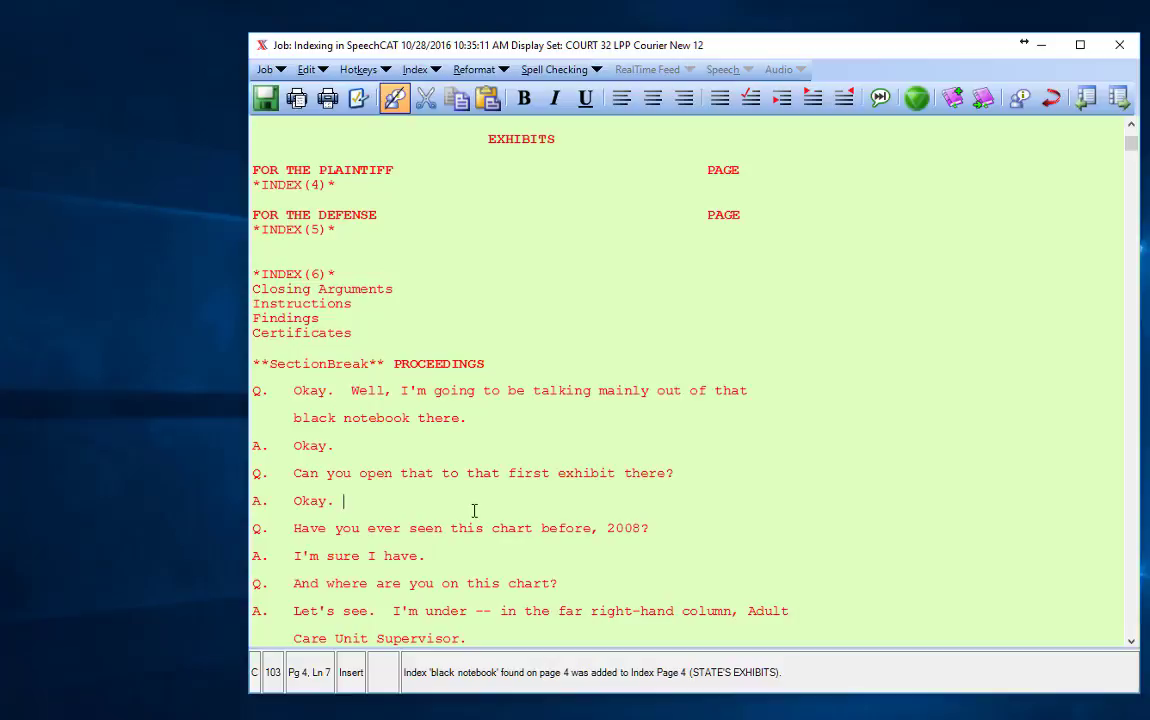
- Find 'exhibit' near Exhibit No. 2 and index 'page three of that same chart' under STATE'S EXHIBITS
key(ctrl+f)
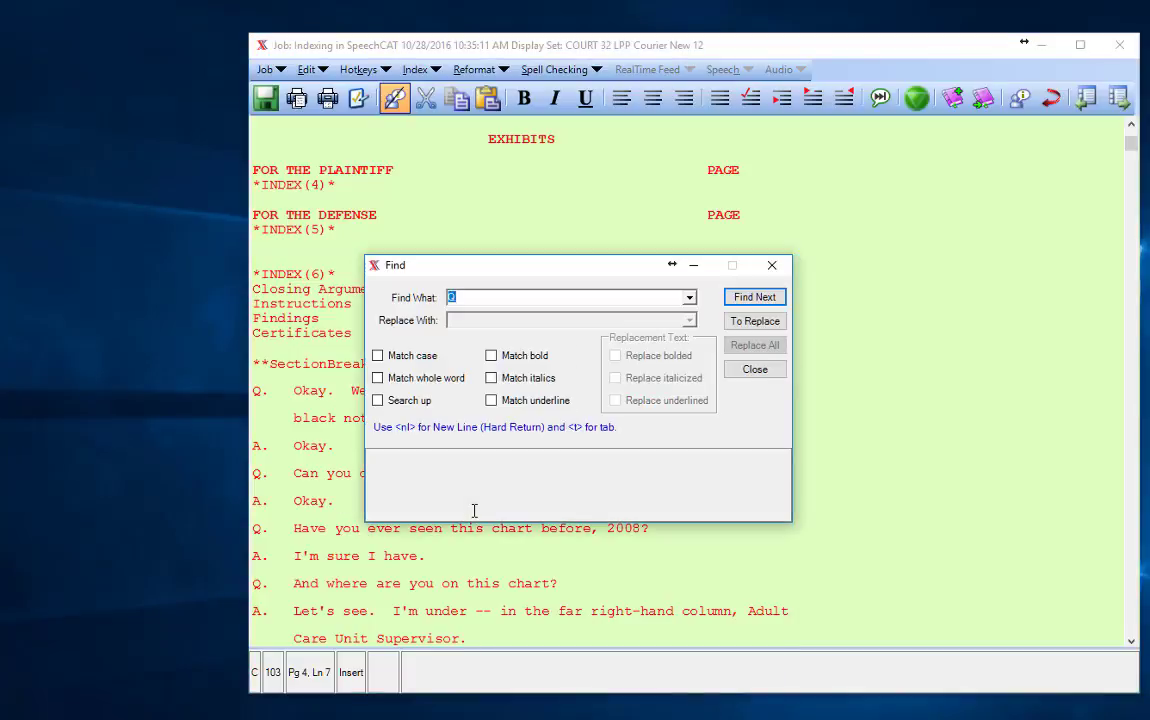
text(exhibit)
click(756, 297)
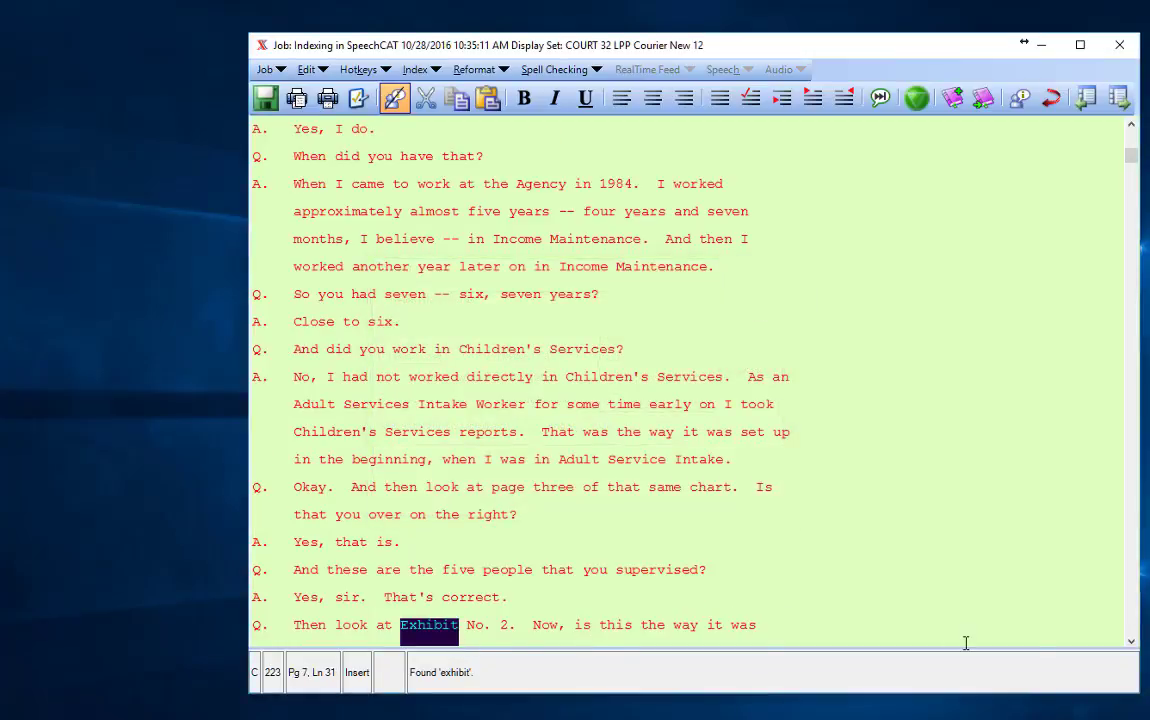
click(1131, 641)
scroll(1131, 641, down, 1)
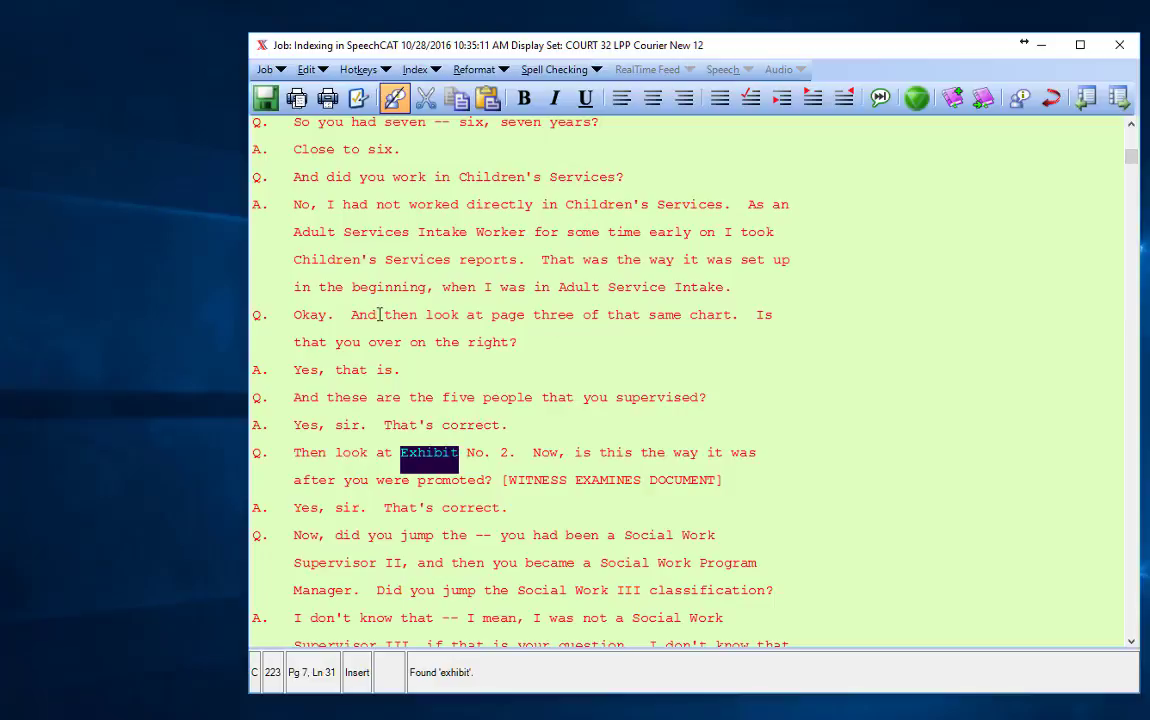
drag(491, 315, 734, 318)
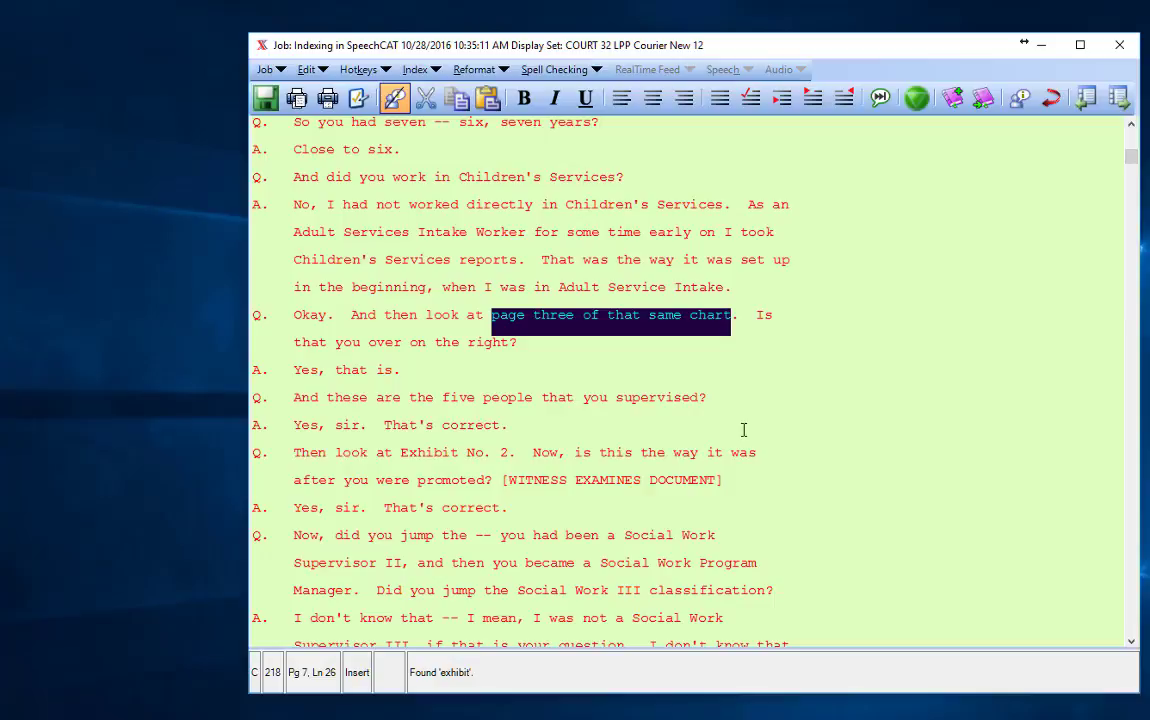
click(415, 69)
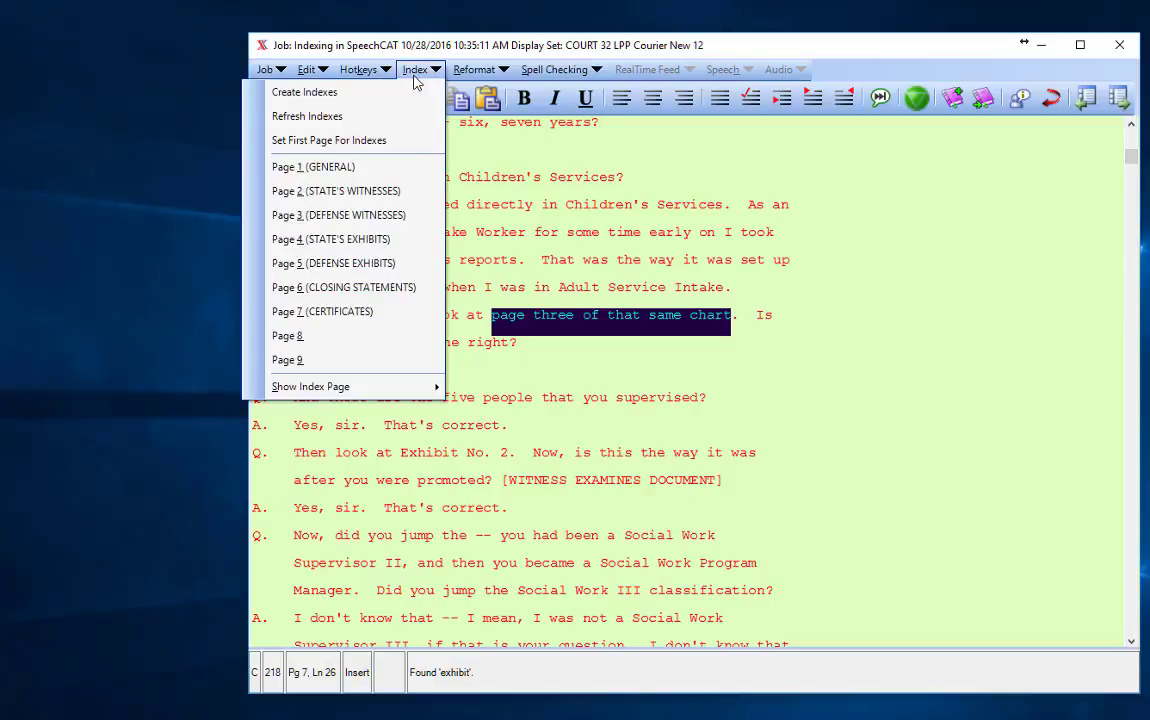
click(388, 240)
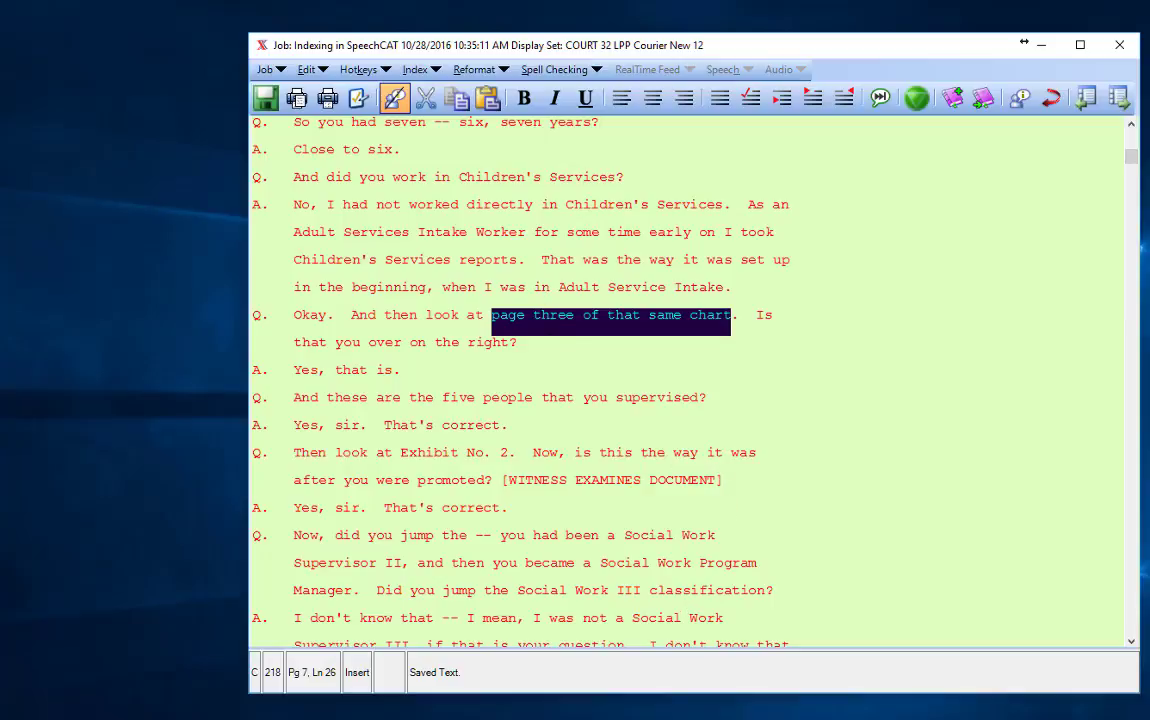
click(489, 315)
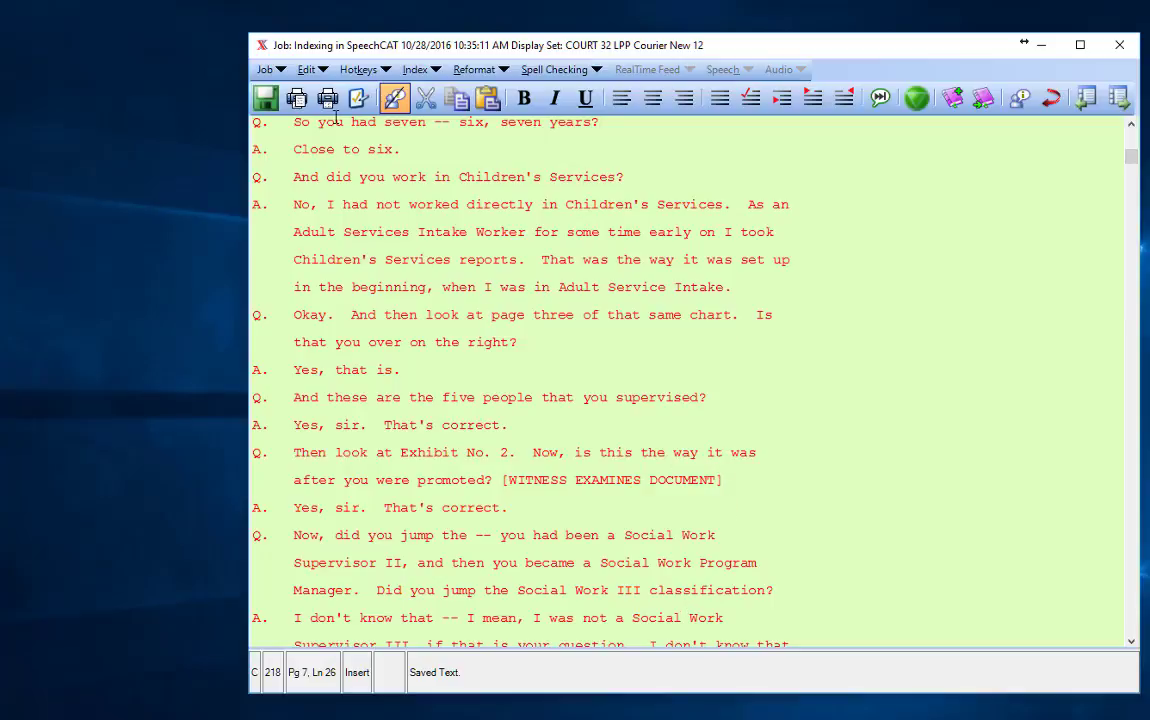
click(413, 74)
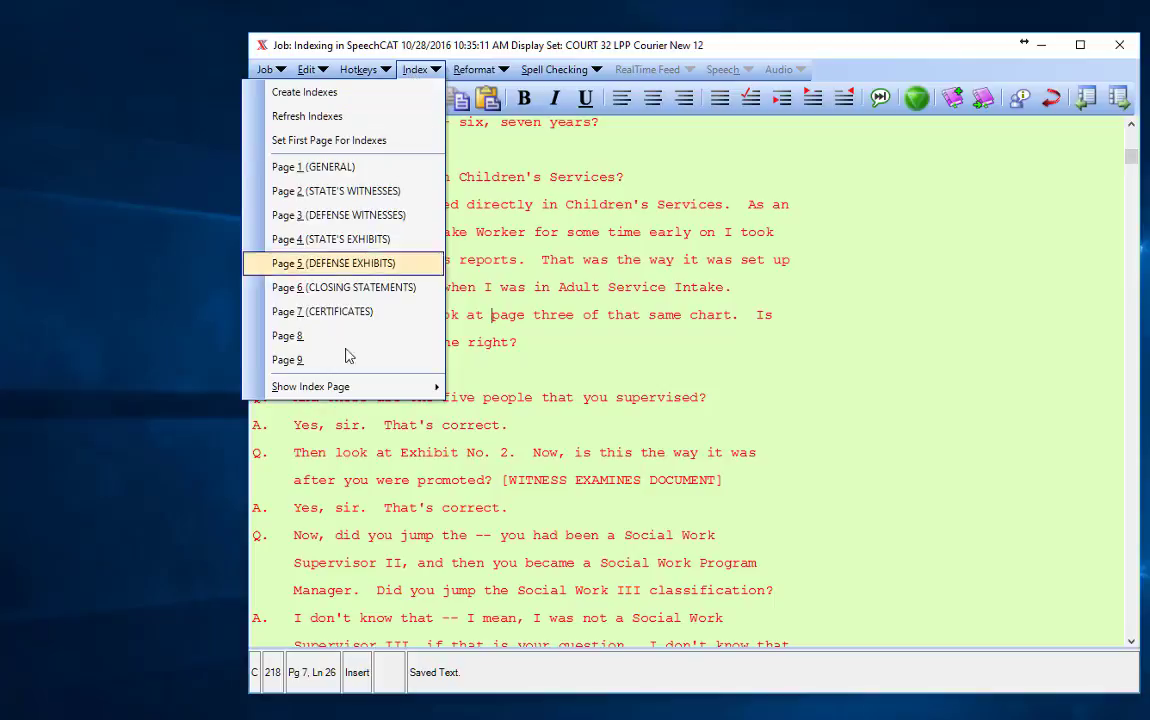
mouse_move(350, 394)
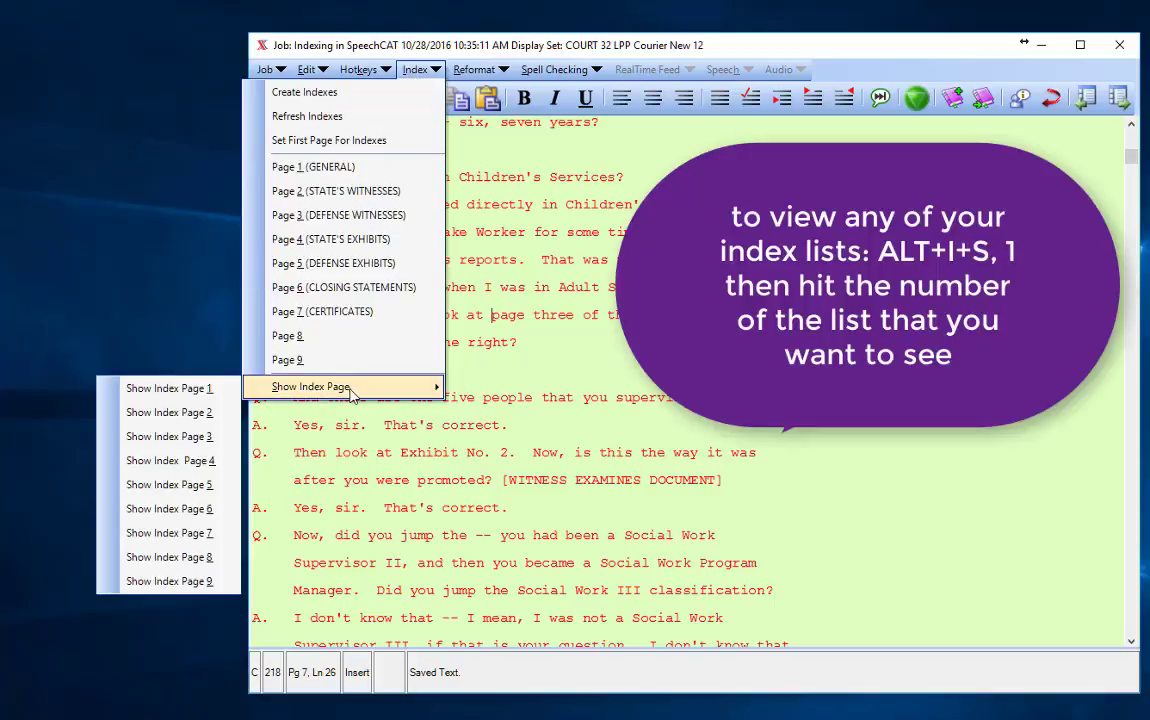
click(163, 389)
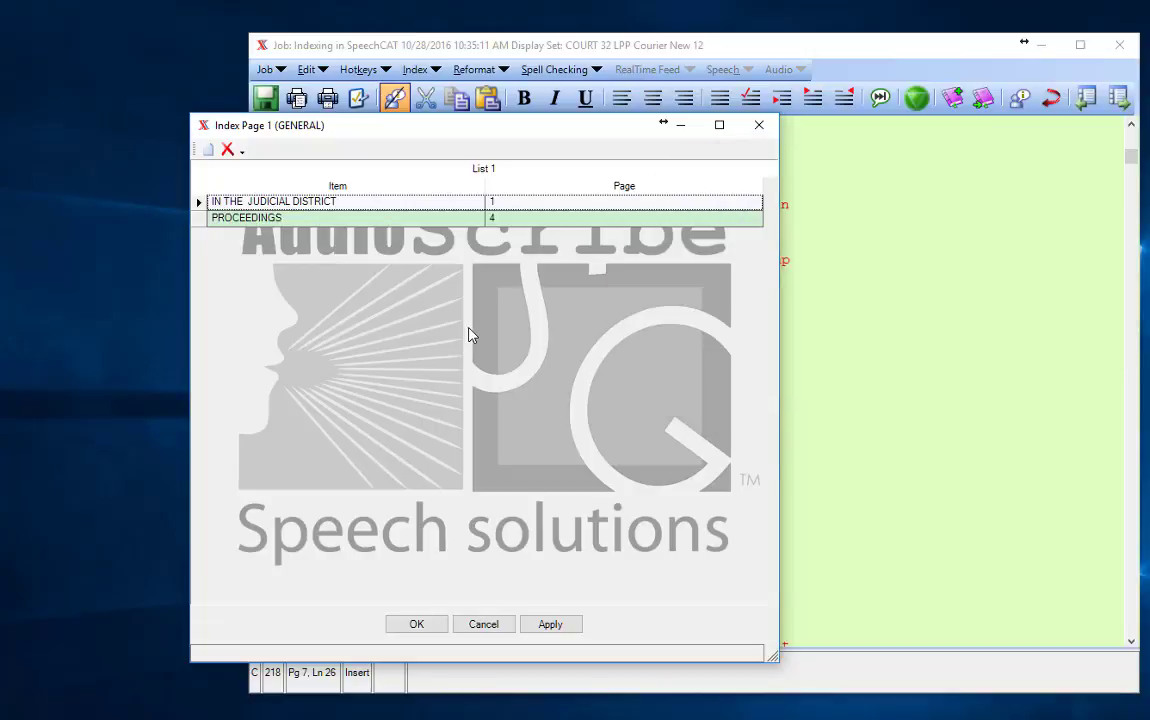
key(Page_Down)
key(Page_Down)
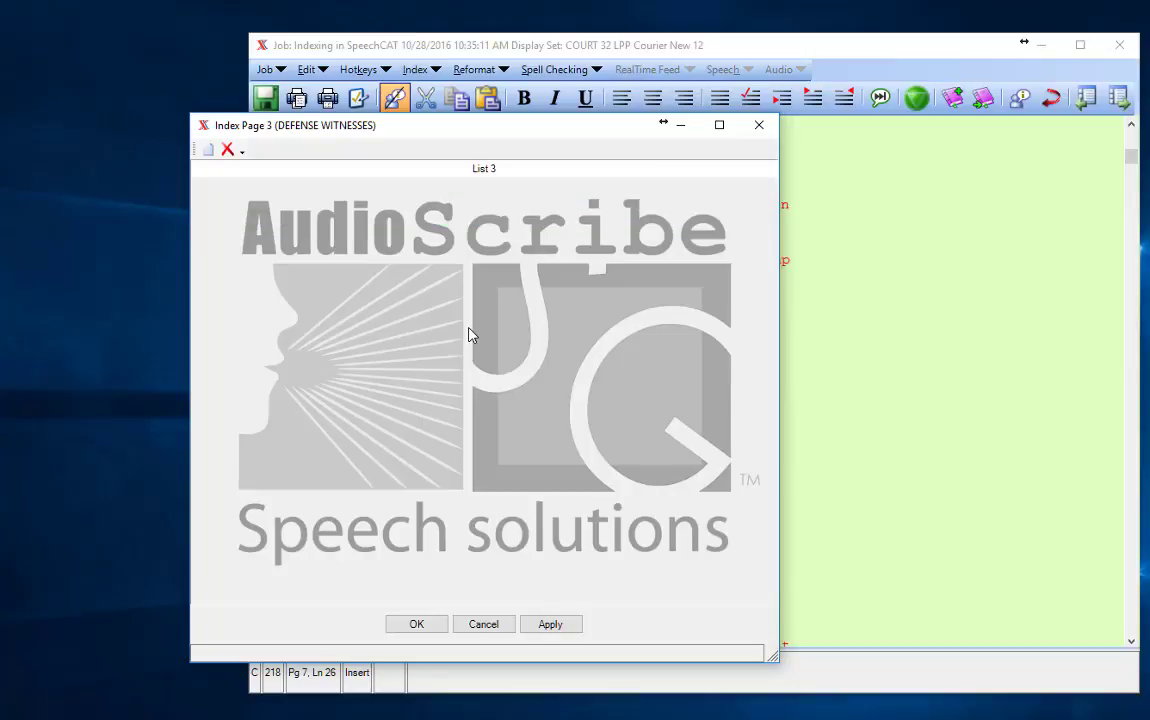
key(Page_Down)
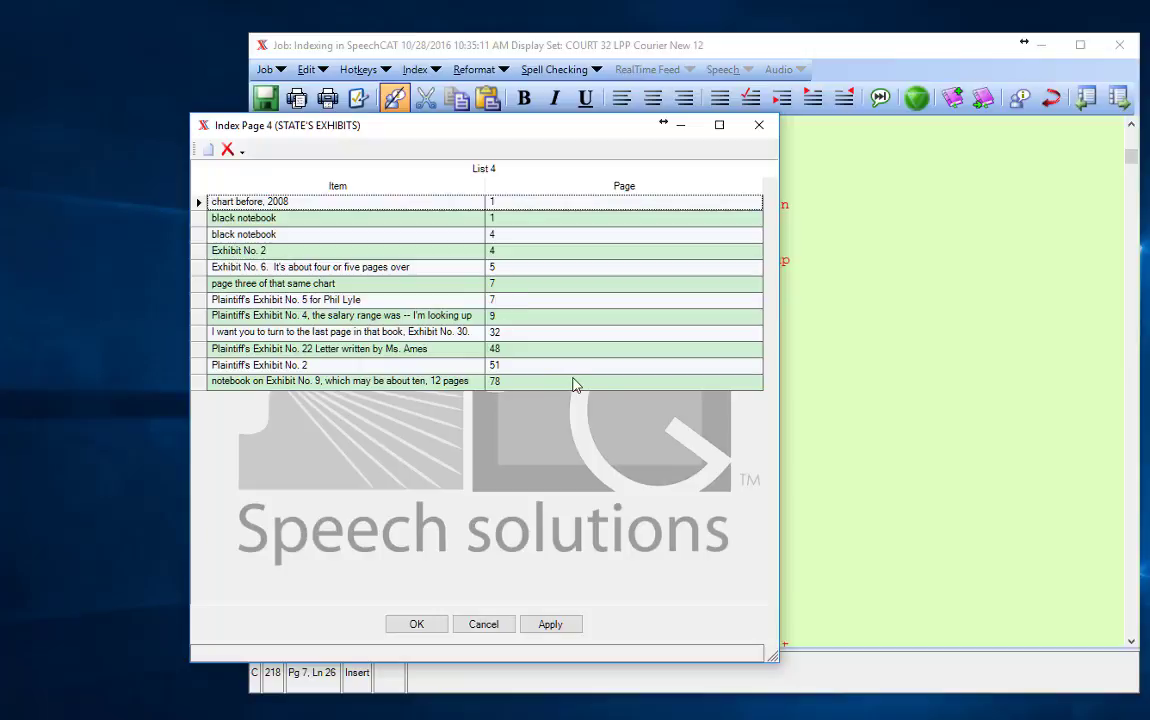
scroll(577, 385, down, 1)
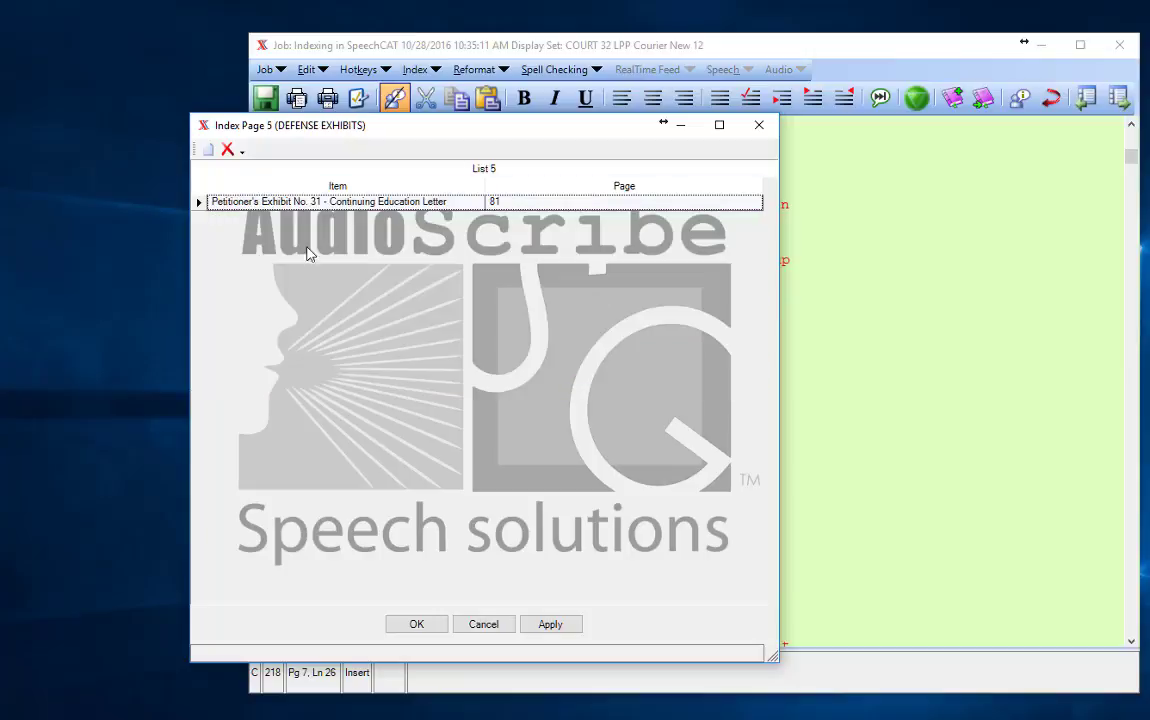
scroll(490, 219, down, 1)
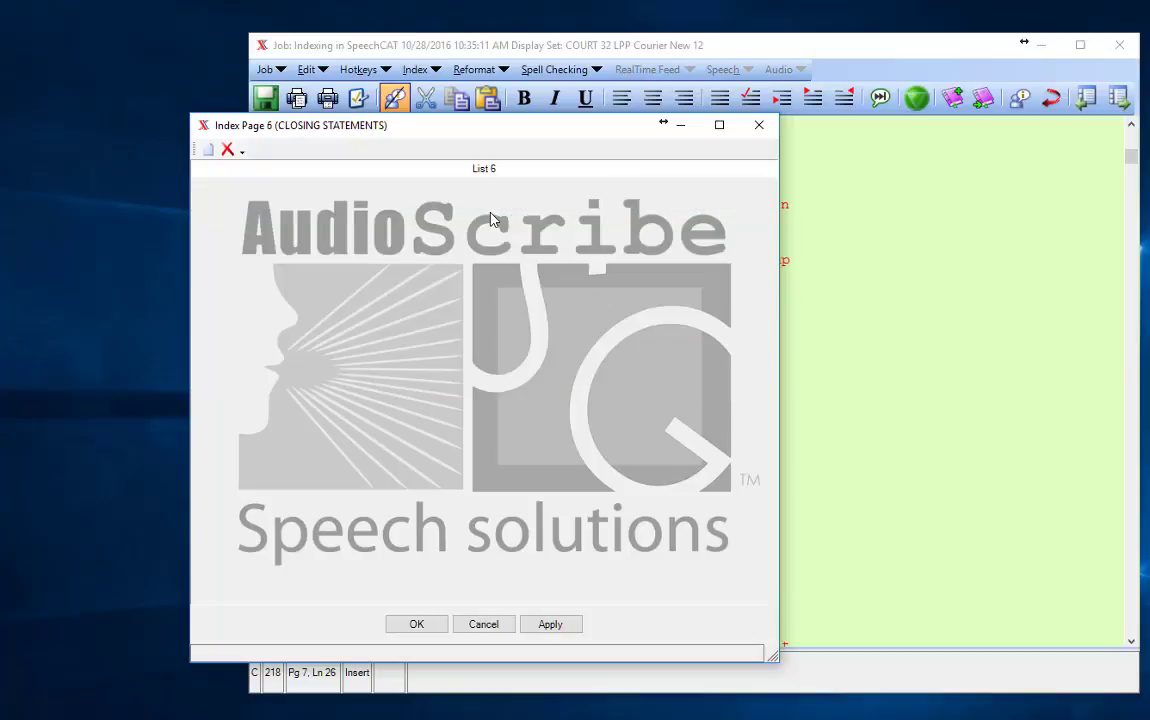
scroll(490, 219, down, 2)
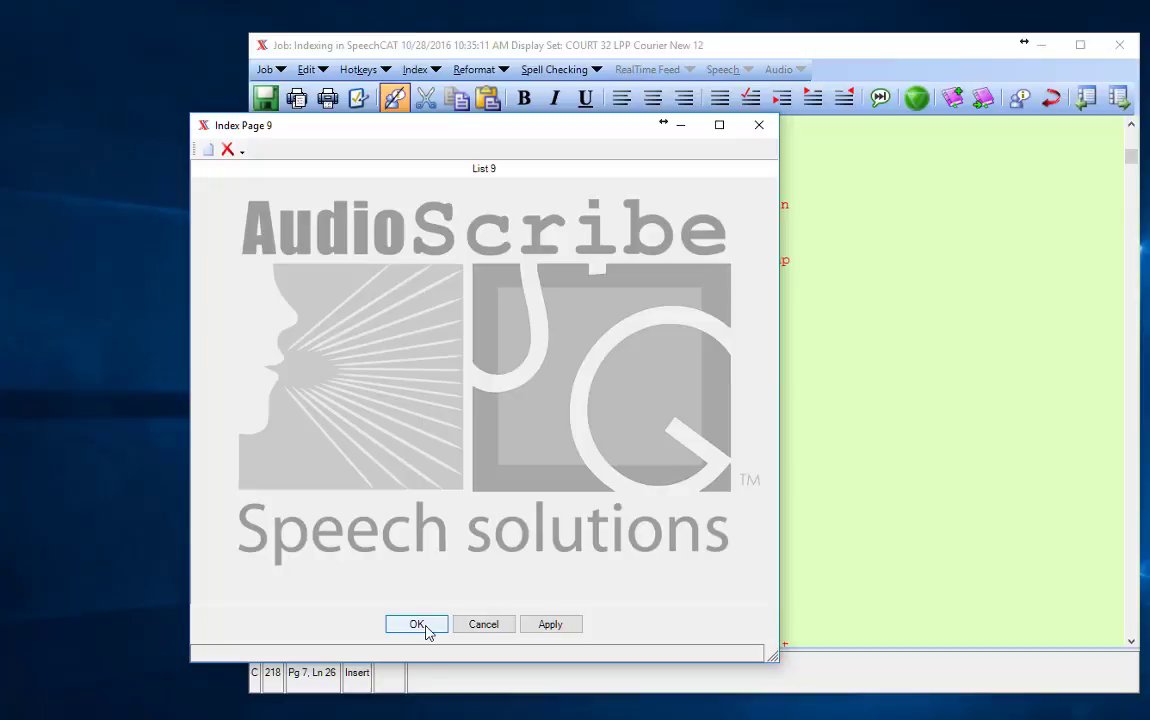
click(417, 625)
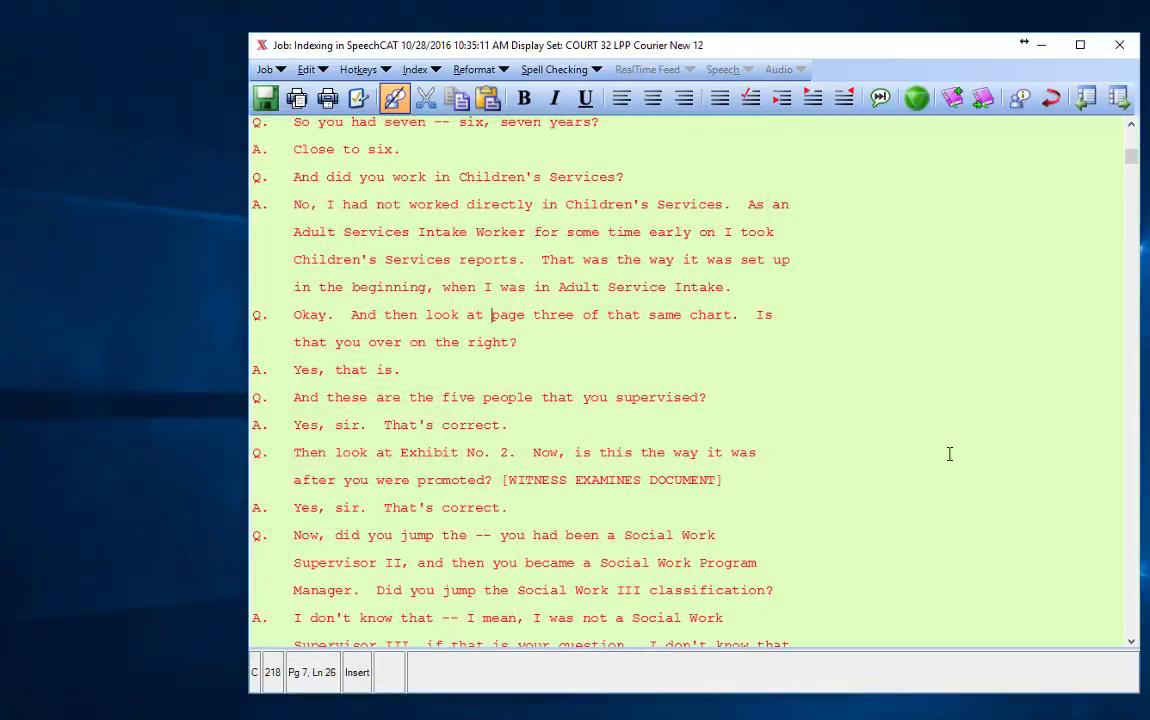
- Scroll to the top and down to the I-N-D-E-X section showing *INDEX(1)* and *INDEX(2)*
drag(1132, 155, 1131, 133)
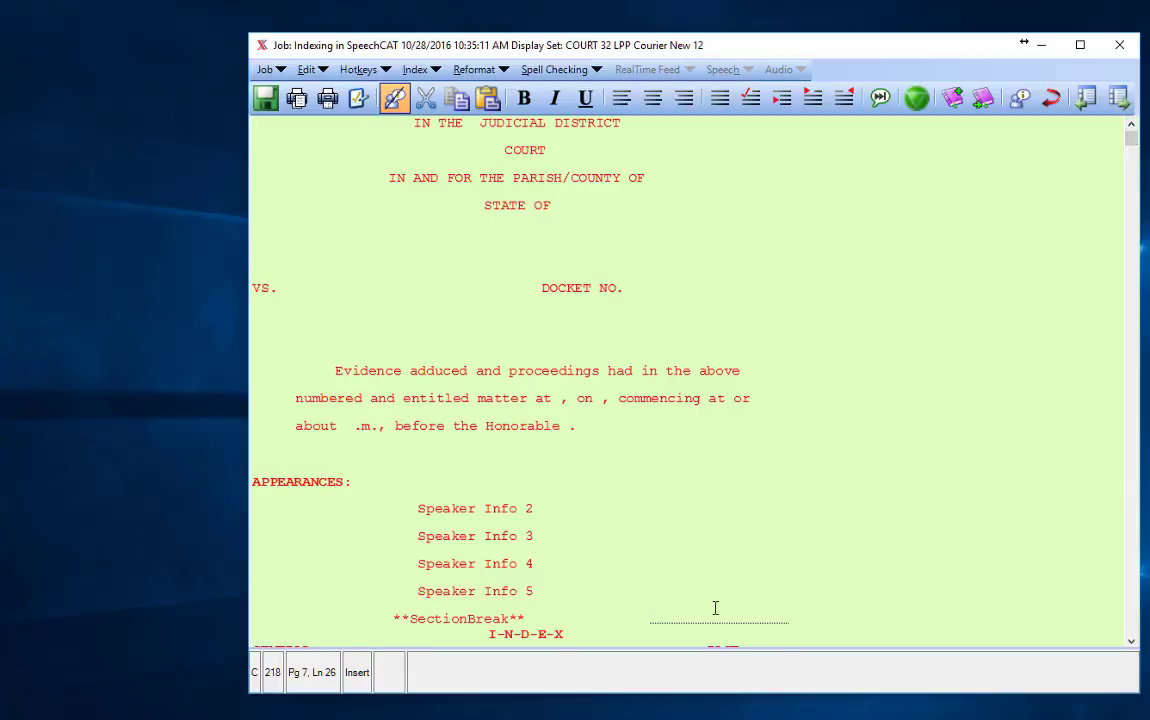
click(1131, 641)
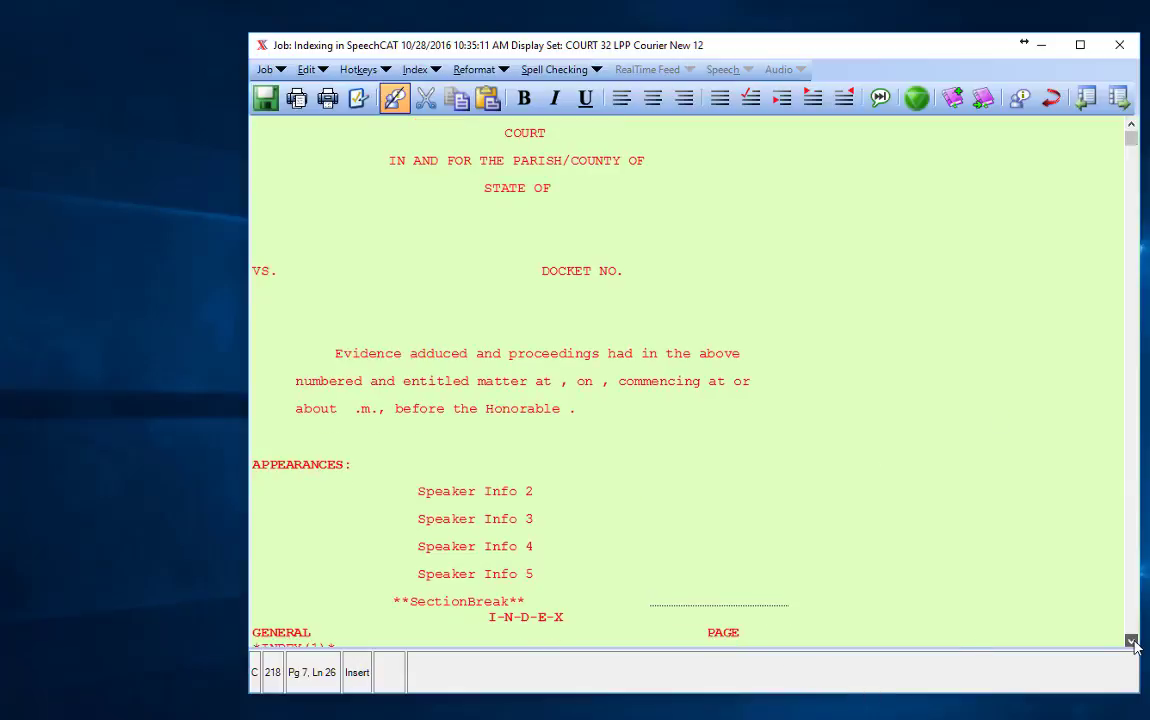
click(1131, 641)
click(1131, 641)
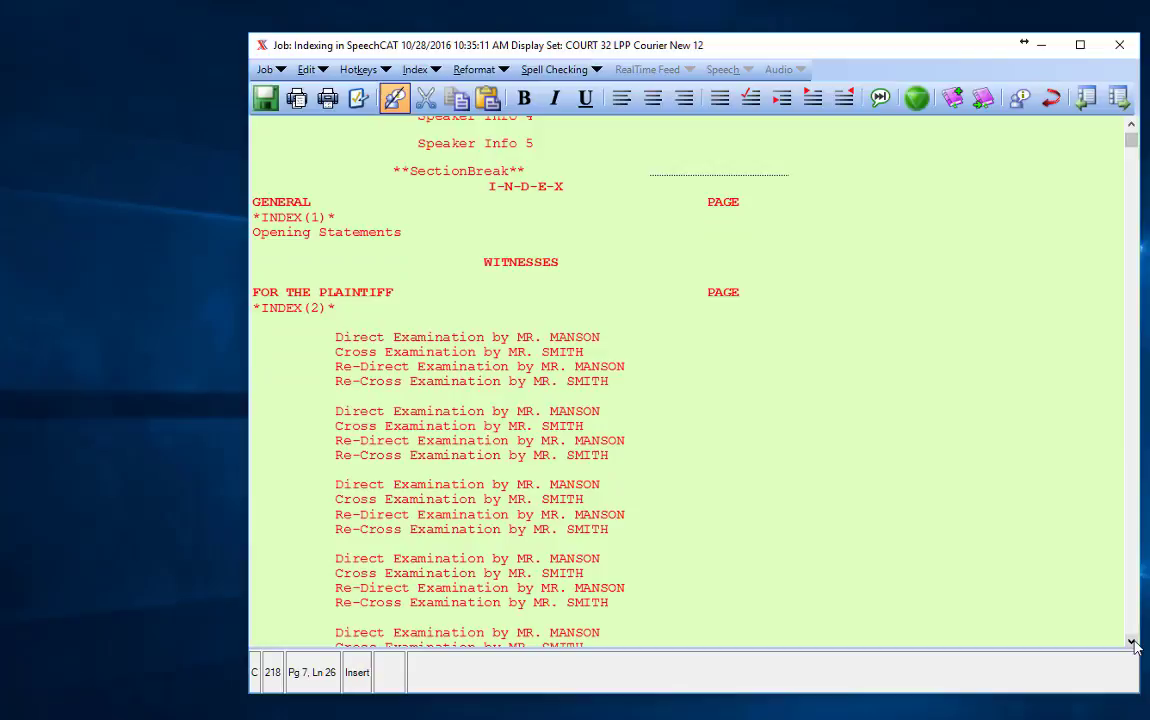
click(1131, 641)
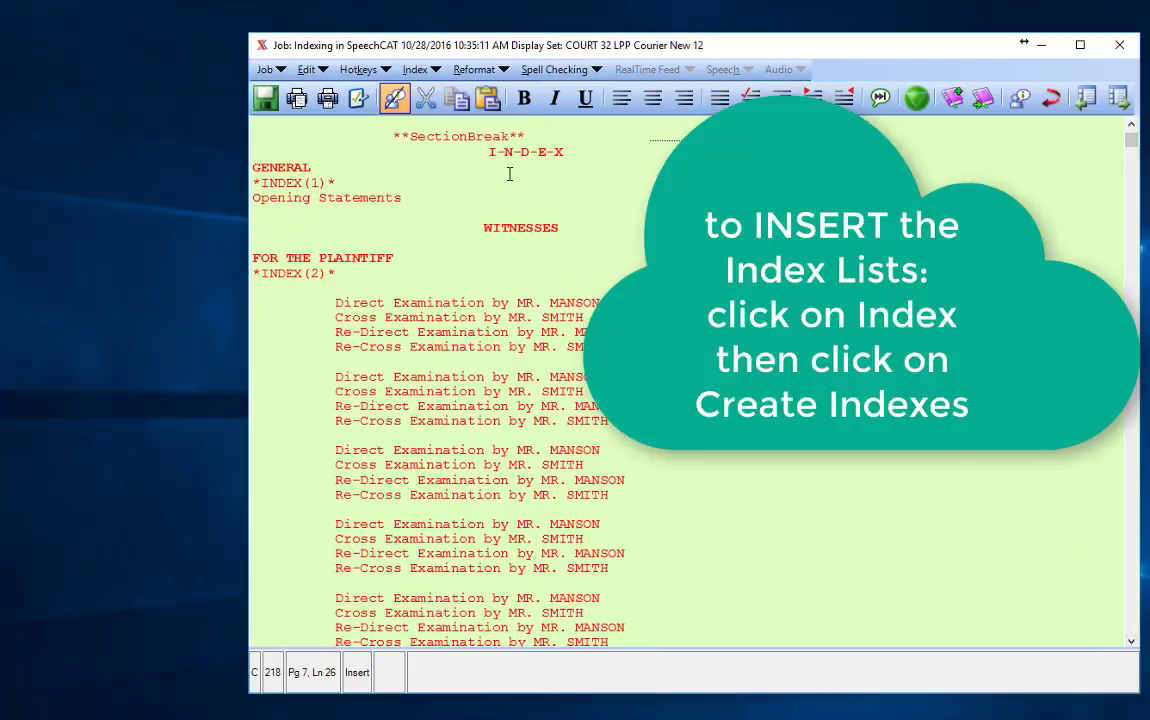
- Run Index > Create Indexes to replace the placeholders with entries and page numbers
click(422, 72)
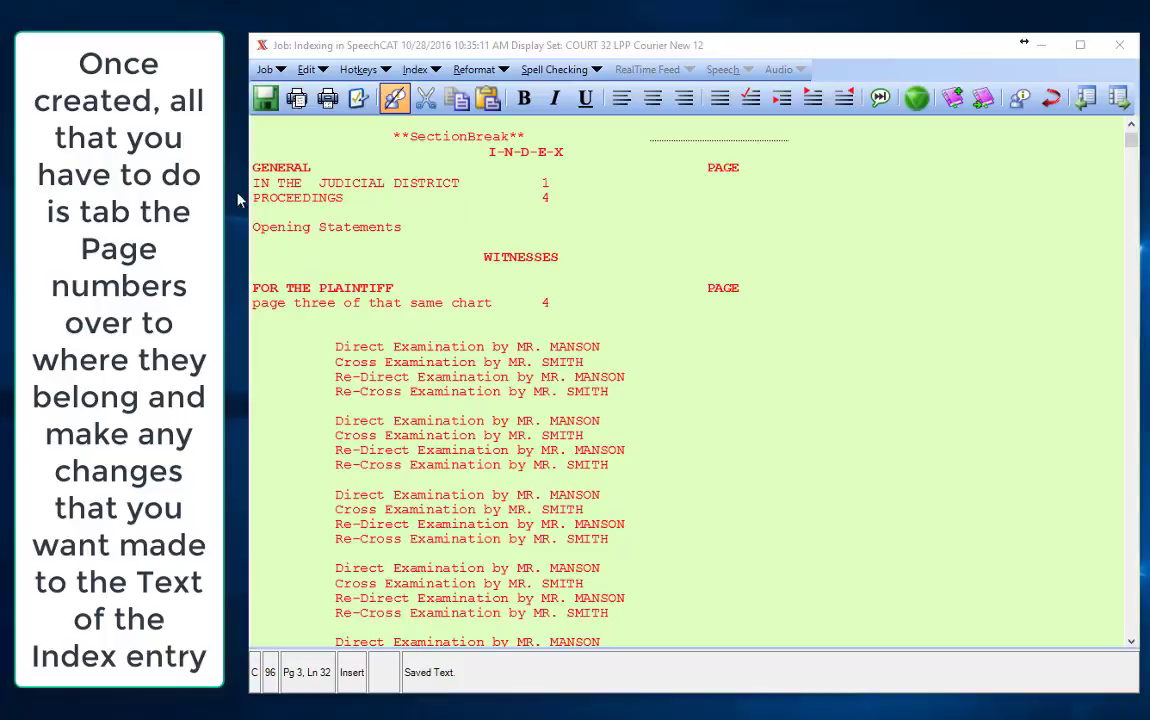
- Tab the page numbers for IN THE JUDICIAL DISTRICT, PROCEEDINGS and the chart entry under PAGE
click(543, 185)
key(Tab)
key(Tab)
key(Tab)
key(Tab)
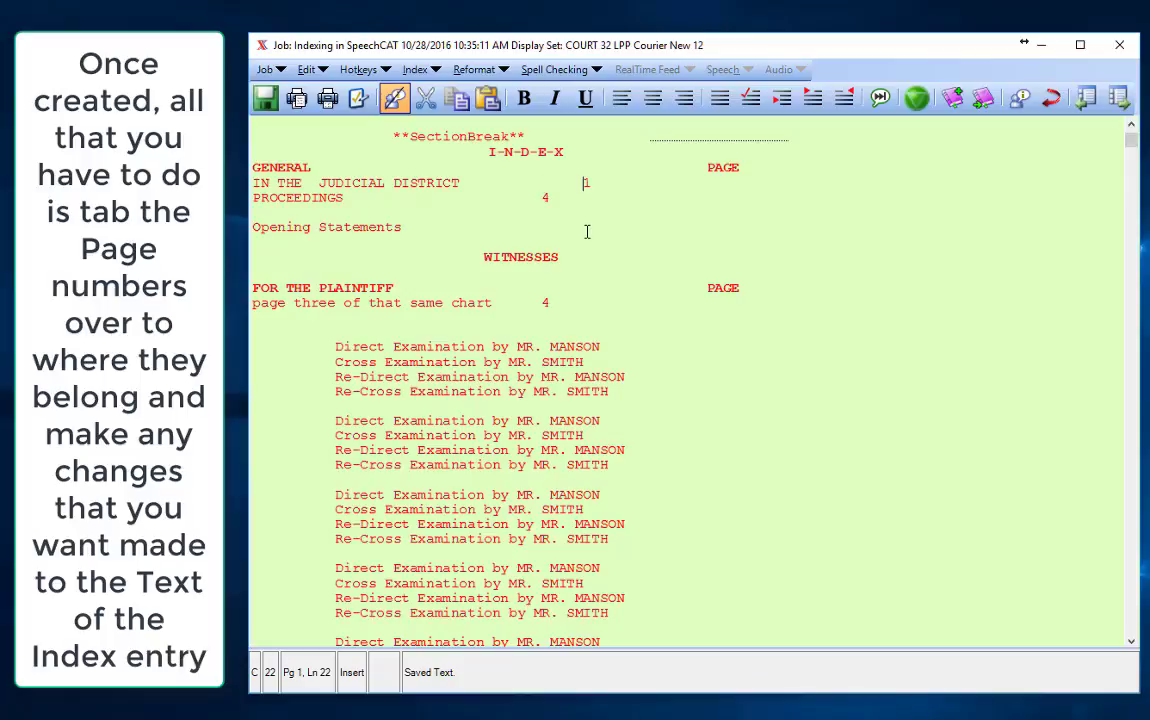
click(543, 198)
key(Tab)
key(Tab)
key(Tab)
click(543, 303)
key(Tab)
key(Tab)
- Scroll to the EXHIBITS index and tab page numbers 4, 1 and 1 under PAGE
click(1131, 642)
drag(1131, 642, 1131, 642)
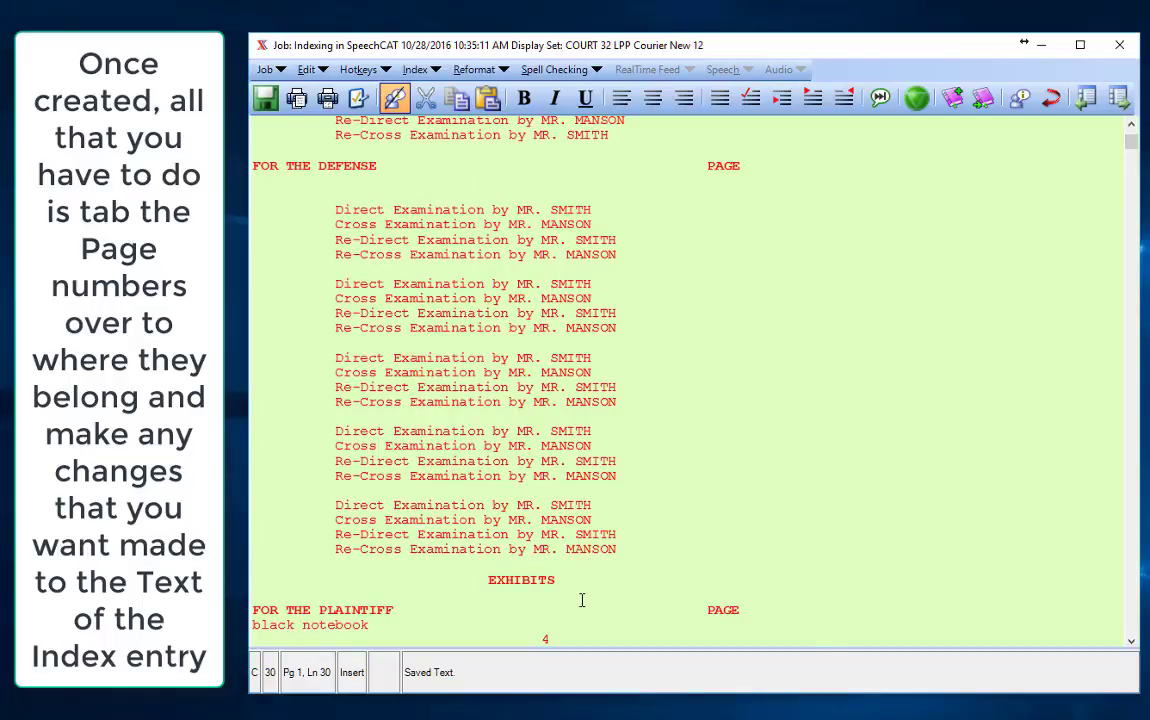
click(1131, 641)
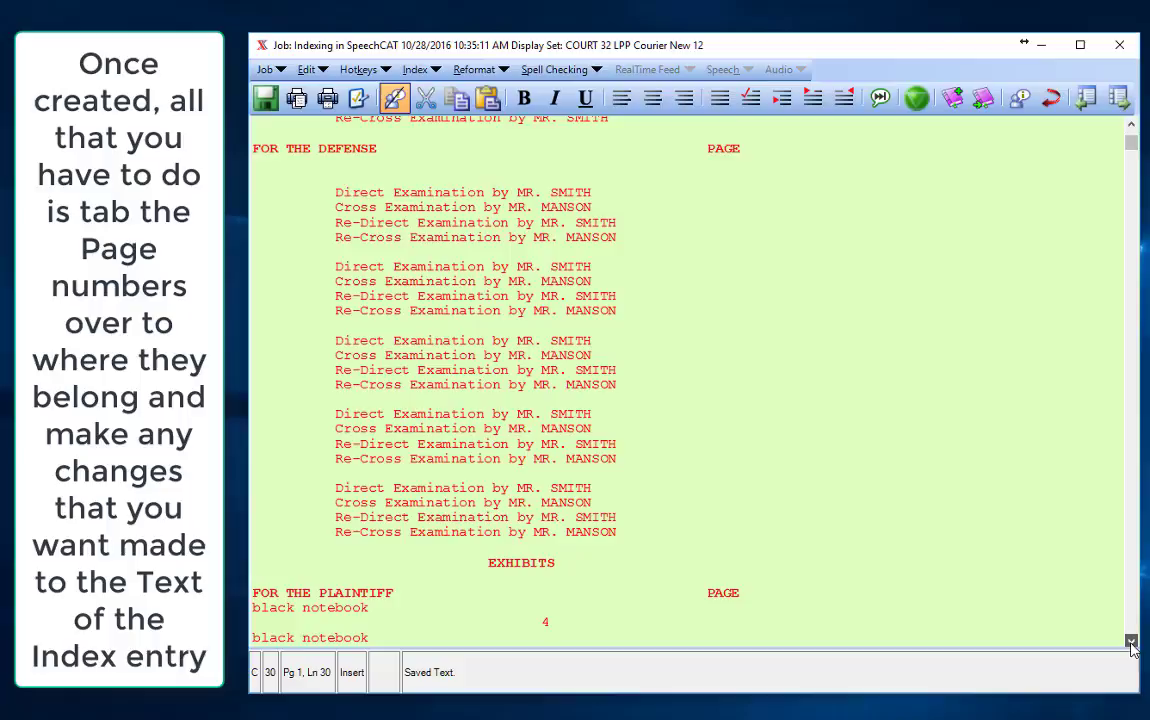
click(1131, 641)
click(543, 398)
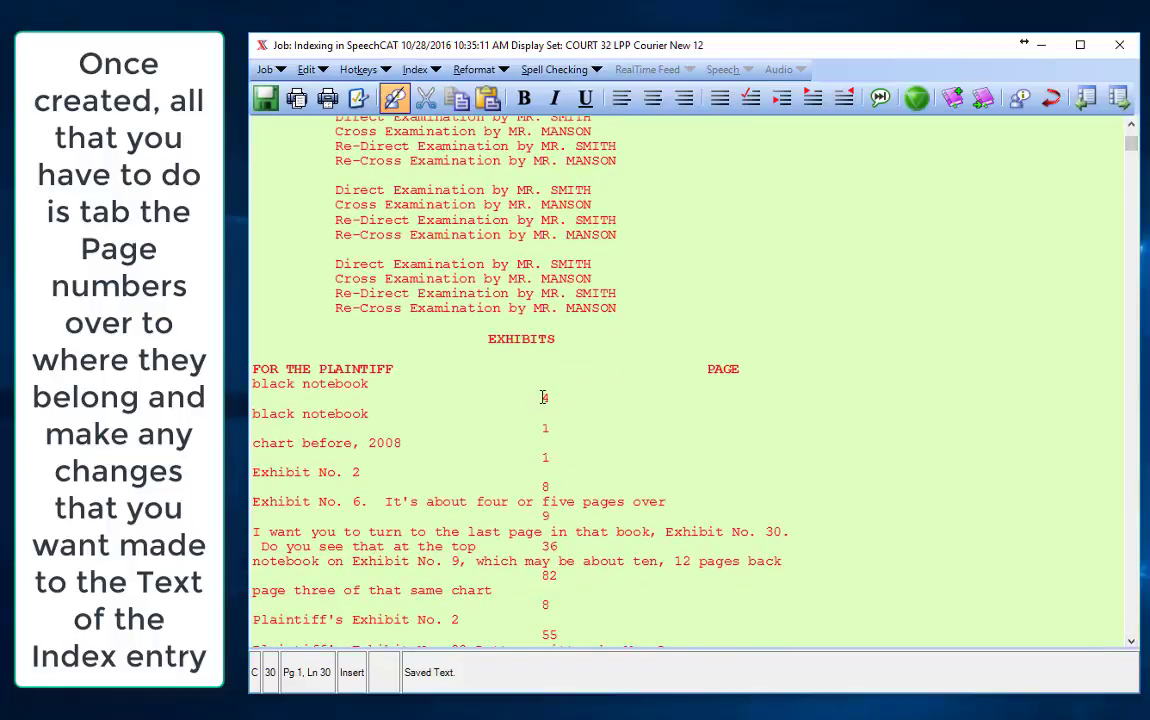
key(Tab)
key(Tab)
key(Tab)
click(543, 428)
key(Tab)
key(Tab)
key(Tab)
key(Tab)
click(543, 457)
key(Tab)
key(Tab)
key(Tab)
key(Tab)
- Join page 8 onto the Exhibit No. 2 line and 9 onto Exhibit No. 6, aligned under PAGE
drag(541, 486, 373, 475)
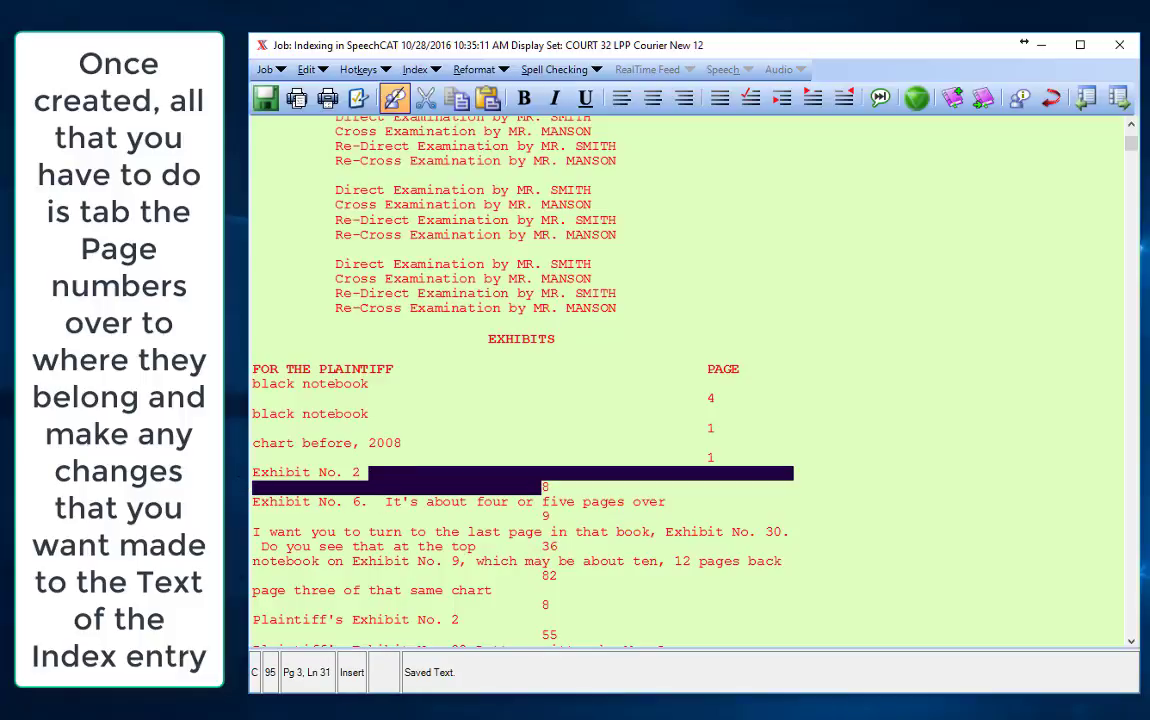
key(Delete)
key(Tab)
key(Tab)
key(Tab)
key(Tab)
key(Tab)
key(Tab)
key(Tab)
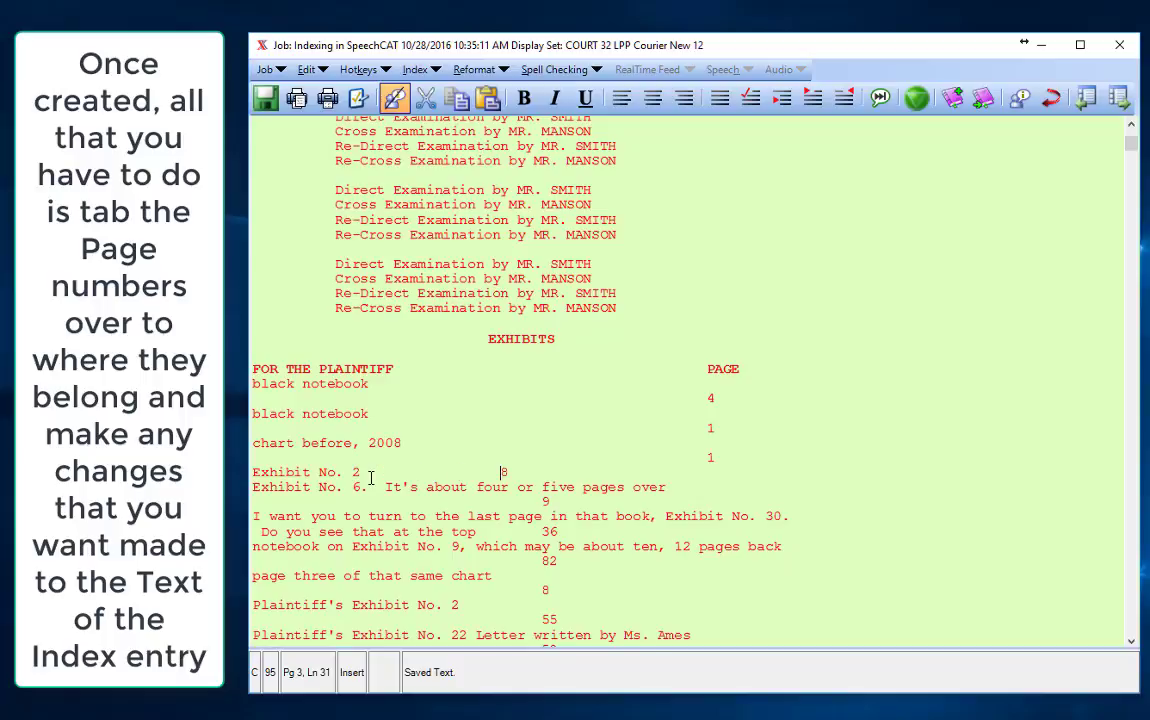
key(Tab)
key(Down)
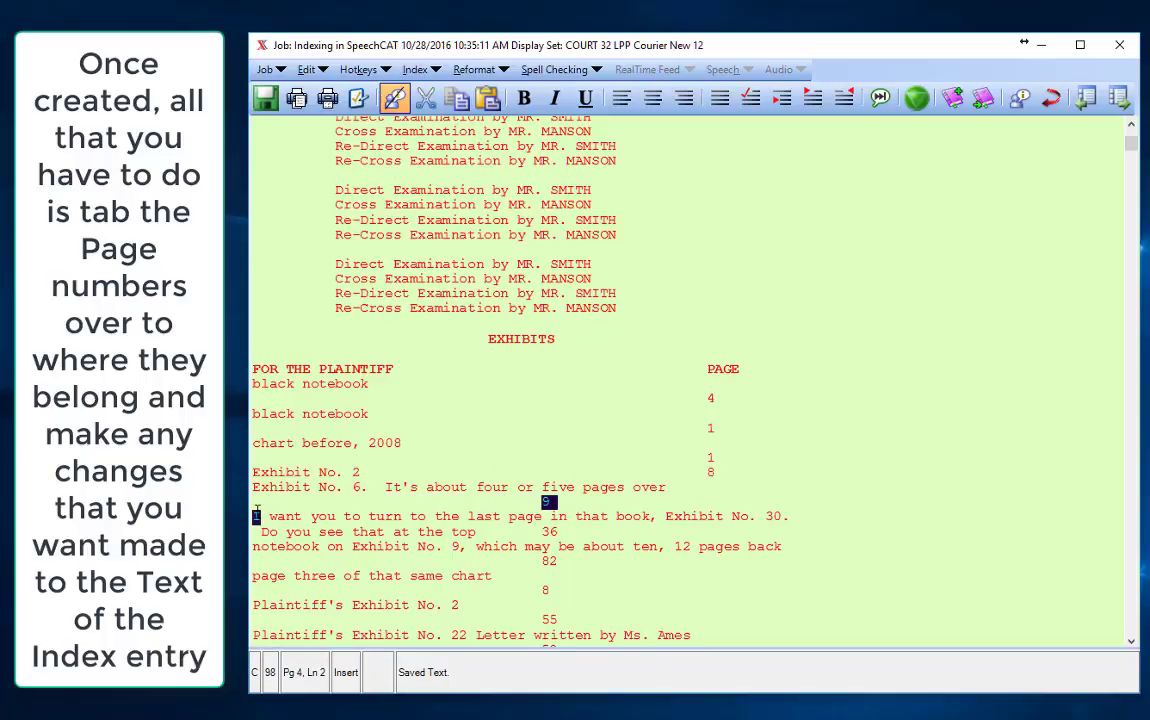
key(shift+ctrl+Right)
key(Delete)
key(BackSpace)
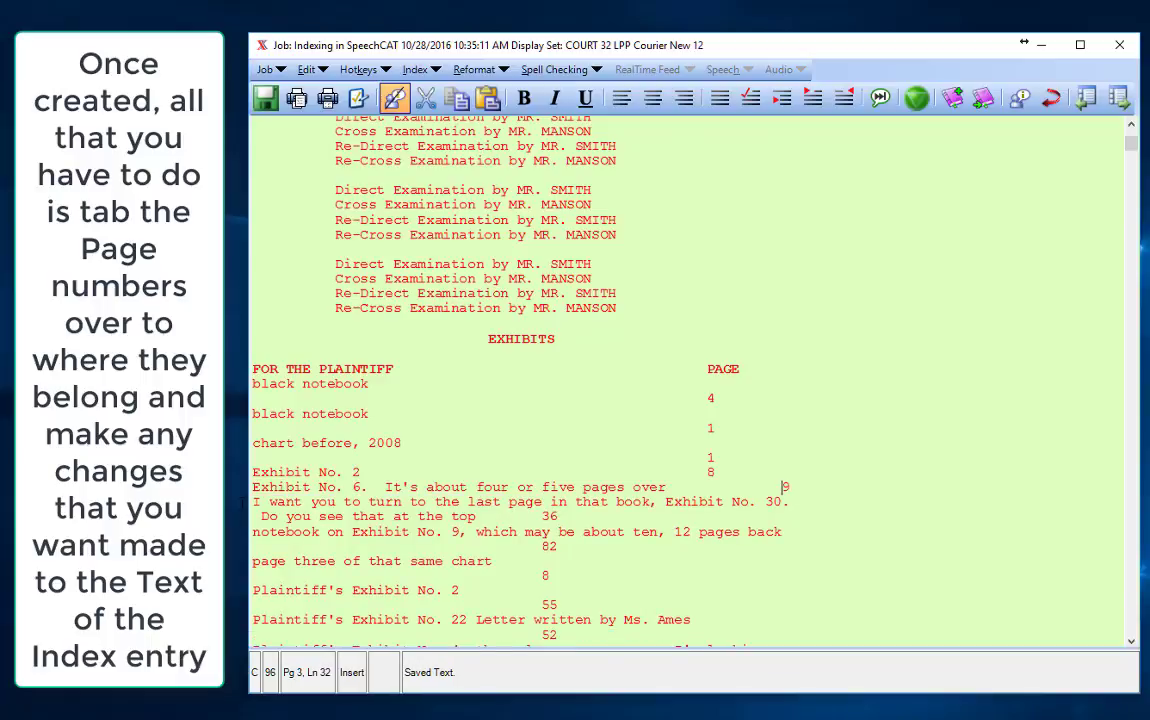
key(BackSpace)
key(BackSpace)
key(BackSpace)
key(BackSpace)
- Wrap the Exhibit No. 30 entry onto two lines and align 36 under PAGE
click(670, 502)
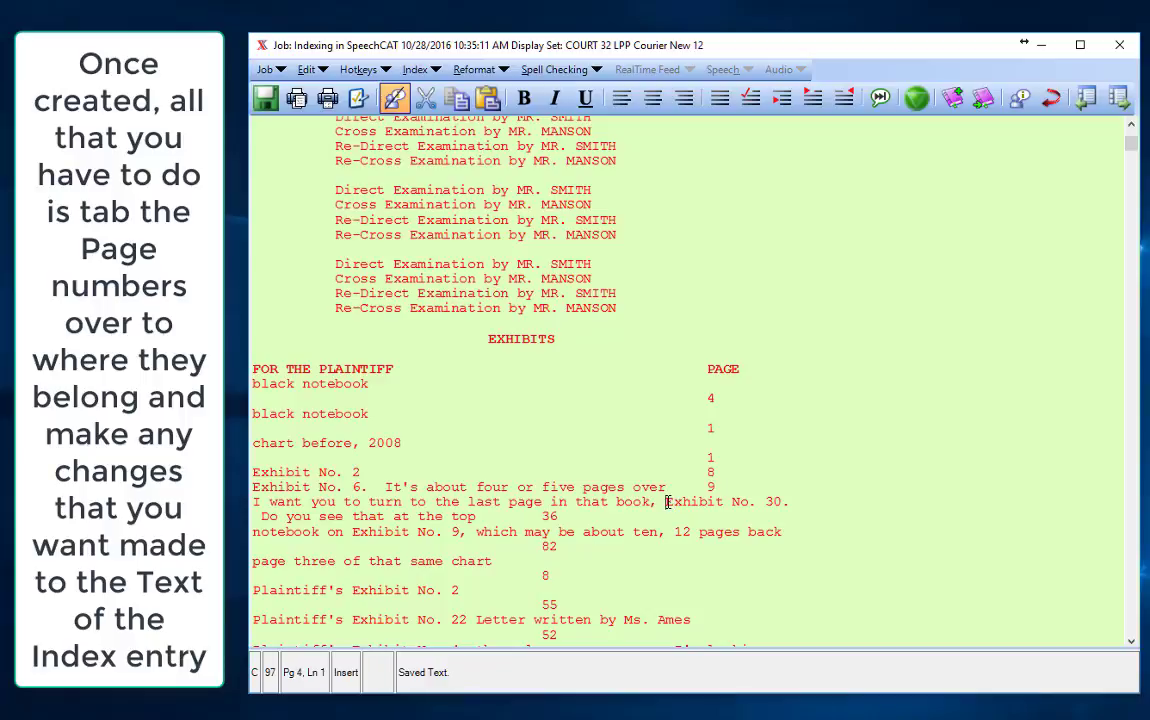
key(Return)
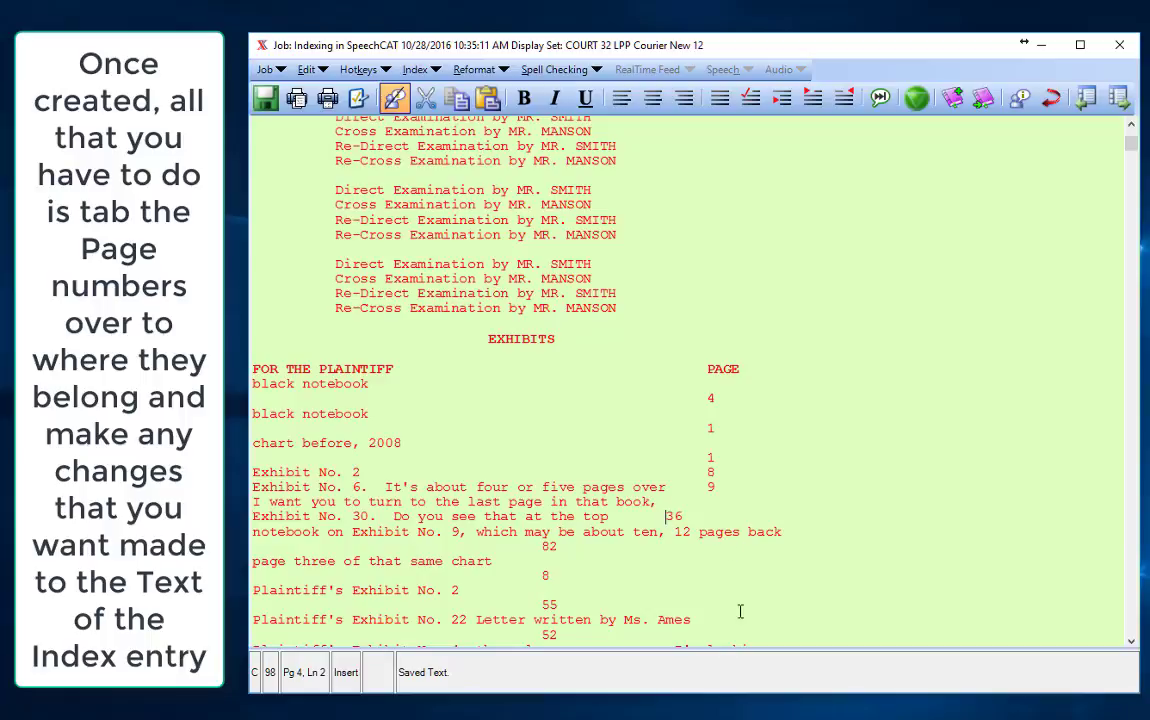
key(Tab)
key(Return)
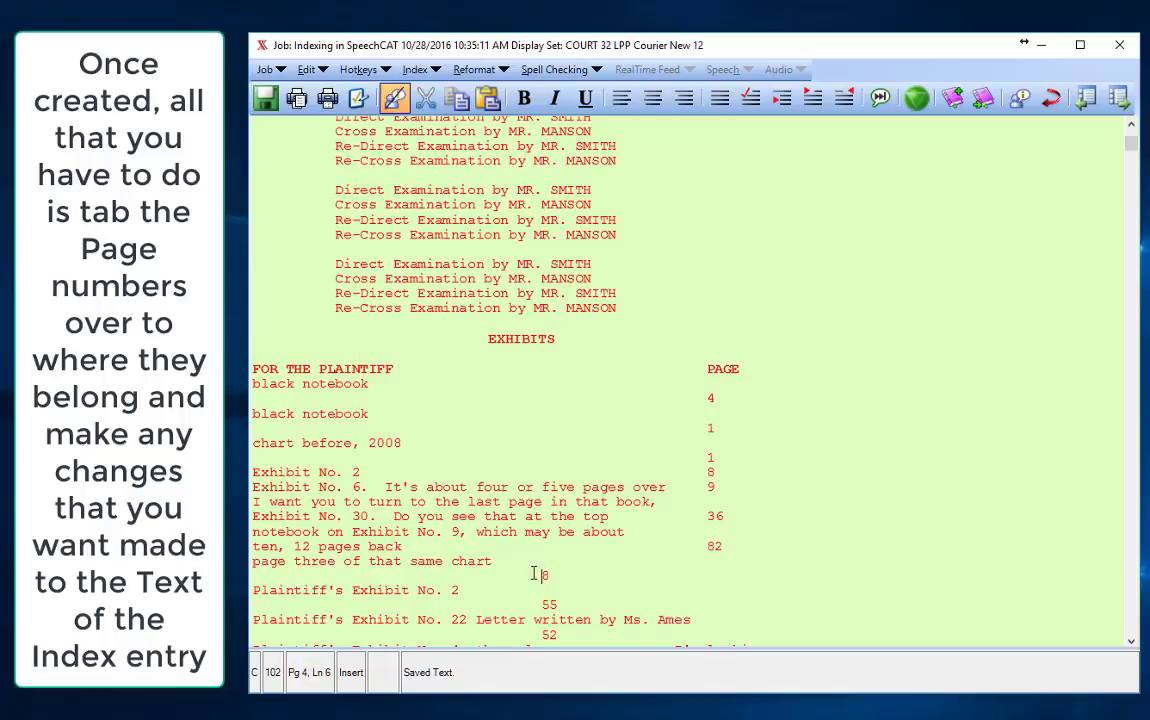
- Join pages 8, 55 and 52 onto the chart, Exhibit No. 2 and Exhibit No. 22 lines under PAGE
drag(533, 574, 522, 562)
key(Delete)
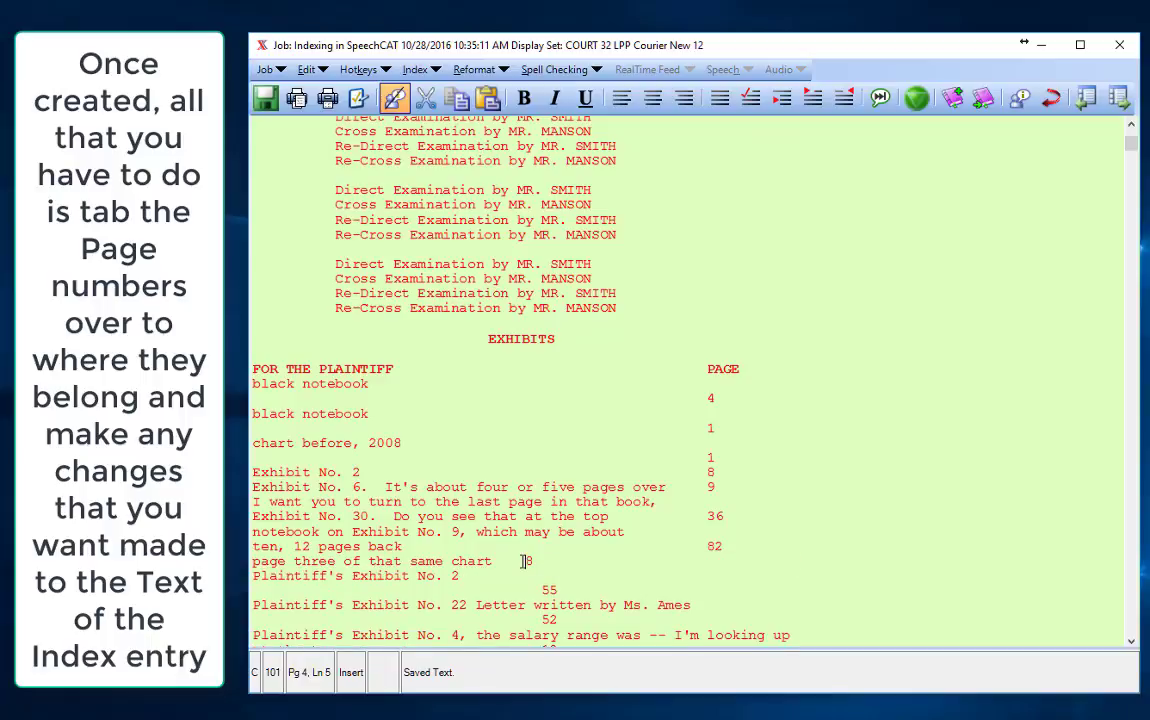
key(Tab)
key(Tab)
key(Tab)
key(Tab)
key(Tab)
drag(513, 586, 507, 578)
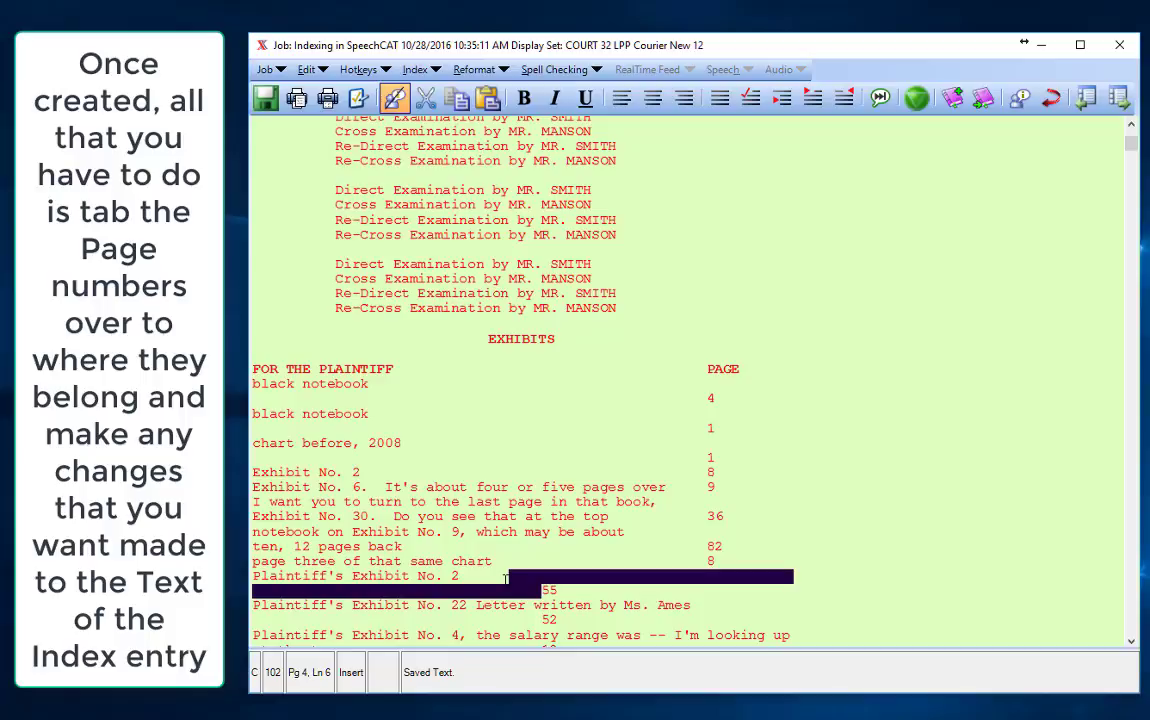
key(Delete)
key(Tab)
key(Tab)
key(Tab)
key(Tab)
key(Tab)
key(Tab)
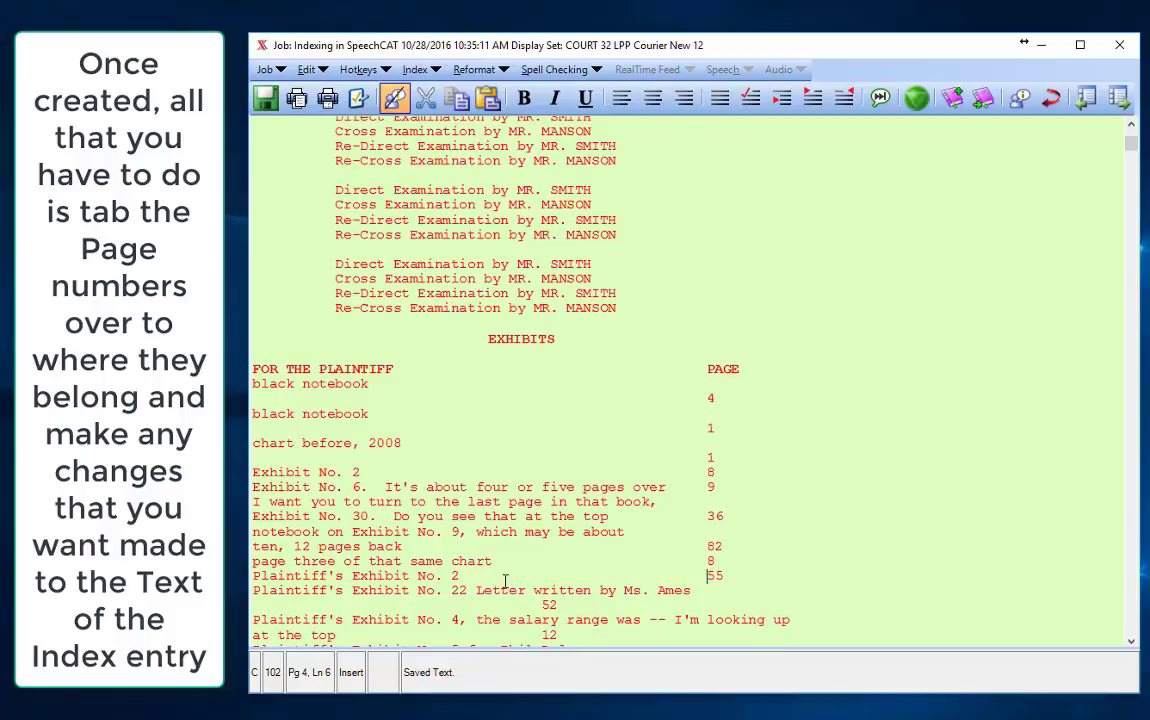
drag(537, 605, 688, 590)
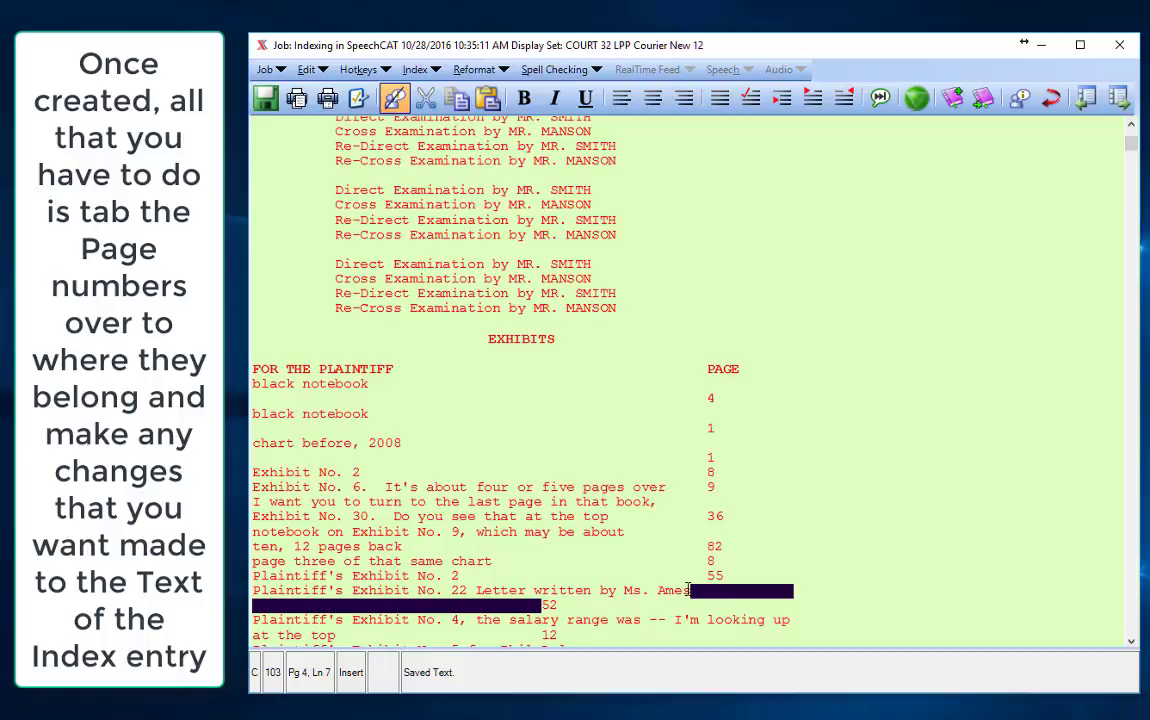
key(Delete)
key(Tab)
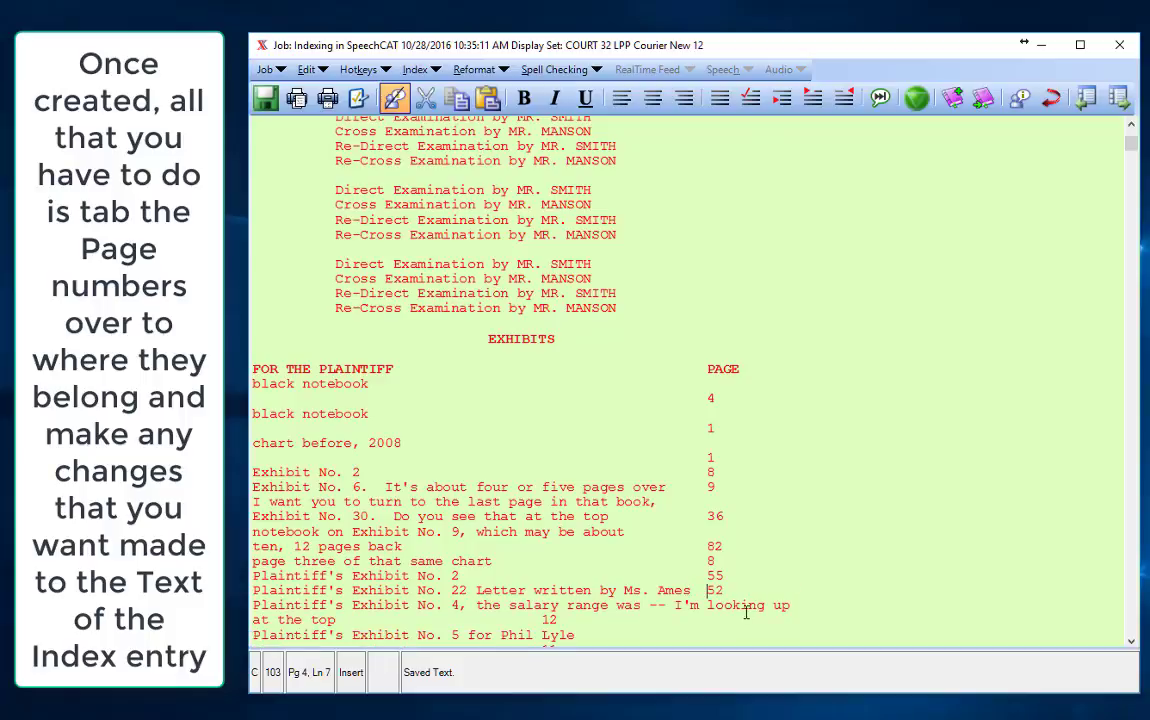
- Wrap the salary range entry and align page 11 for Exhibit No. 5 under PAGE
key(Down)
key(Return)
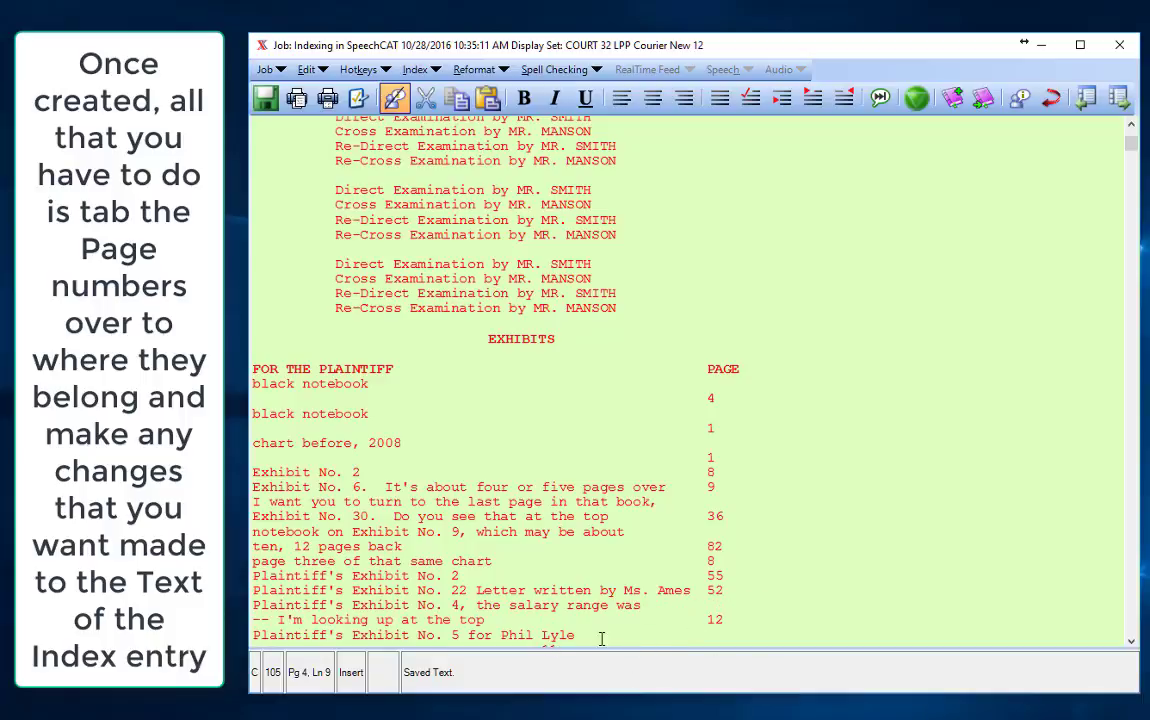
click(1132, 641)
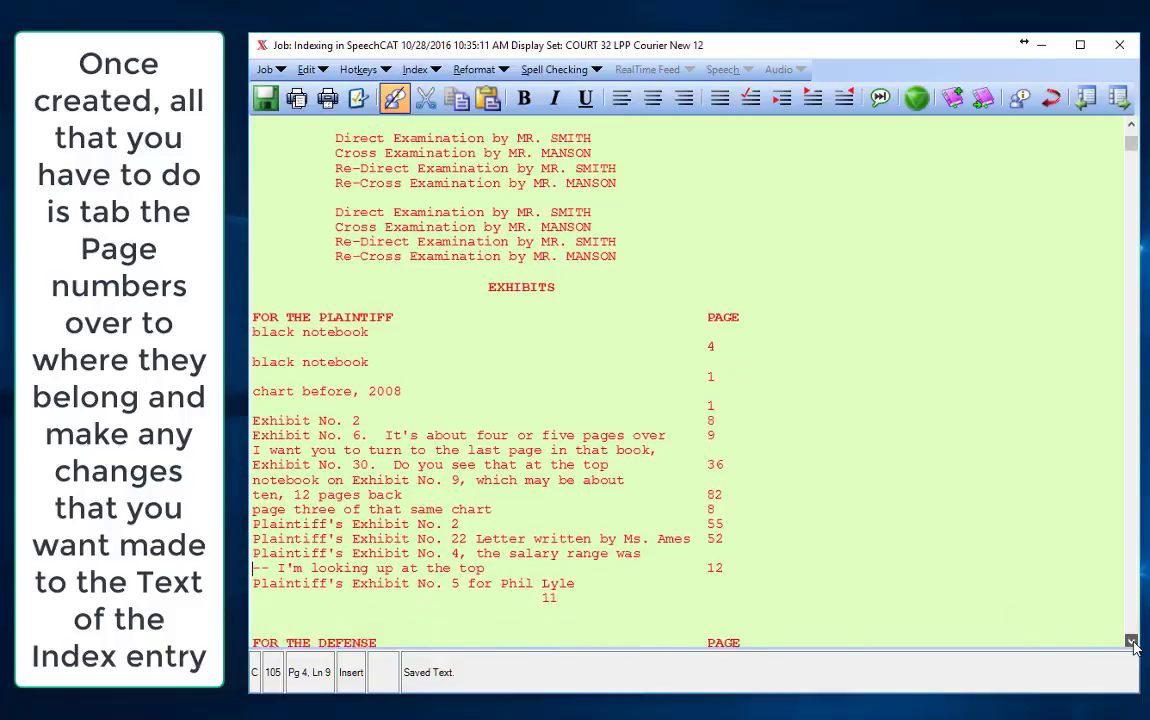
click(1133, 645)
click(1133, 645)
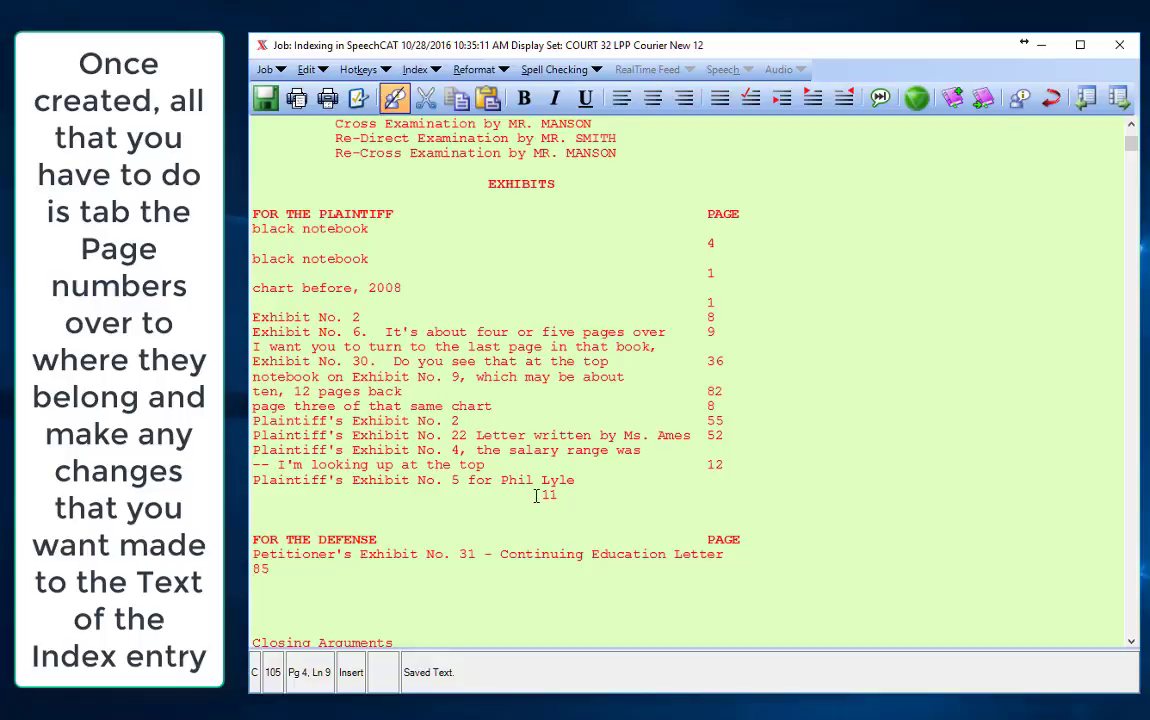
drag(540, 495, 583, 480)
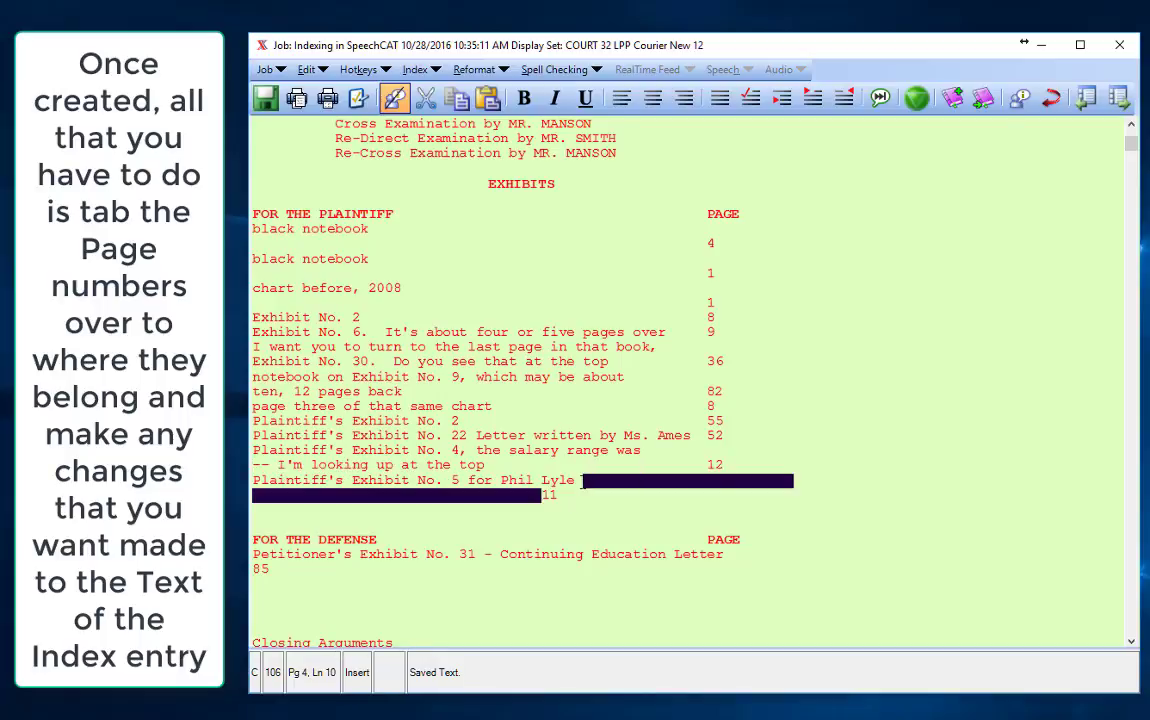
key(Delete)
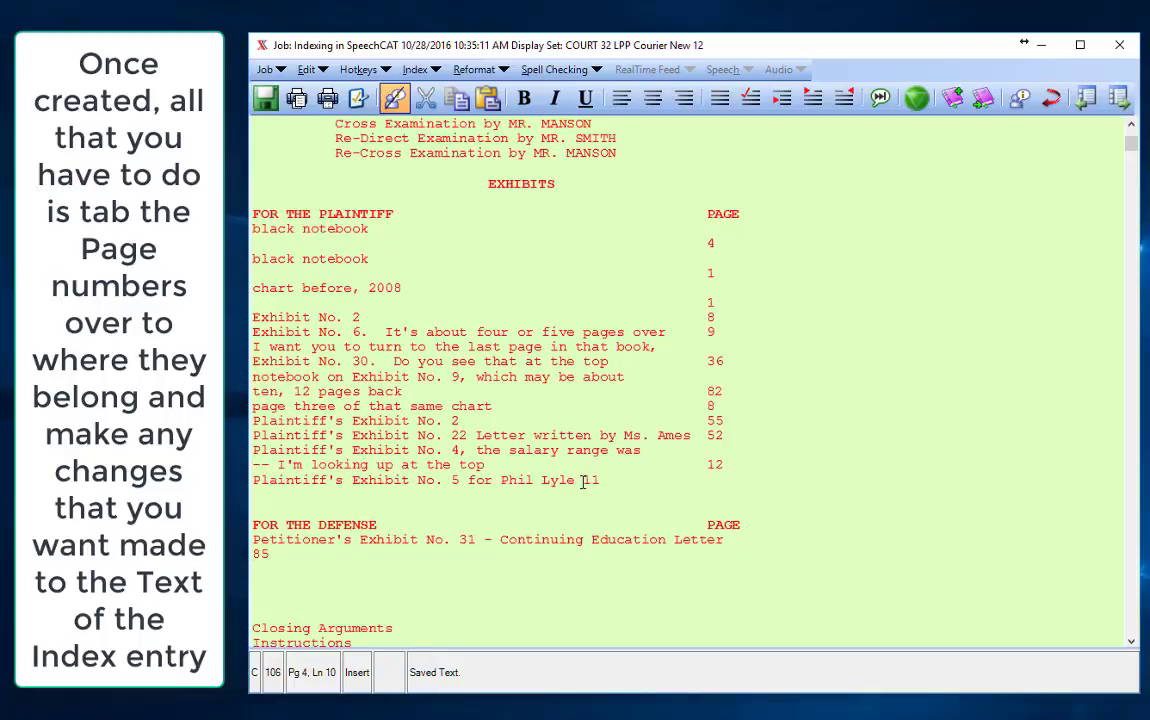
key(Tab)
key(Tab)
key(Tab)
click(591, 539)
- Wrap 'Education Letter' onto its own line with 85 under PAGE, then save the transcript
key(Return)
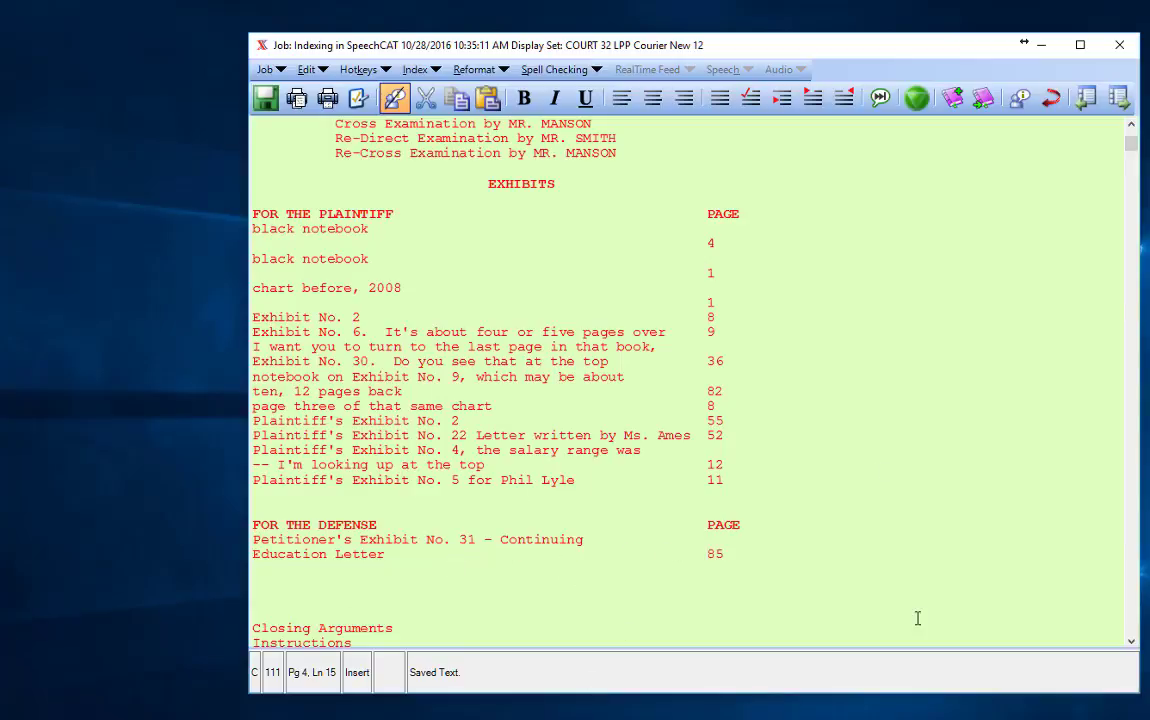
click(1131, 645)
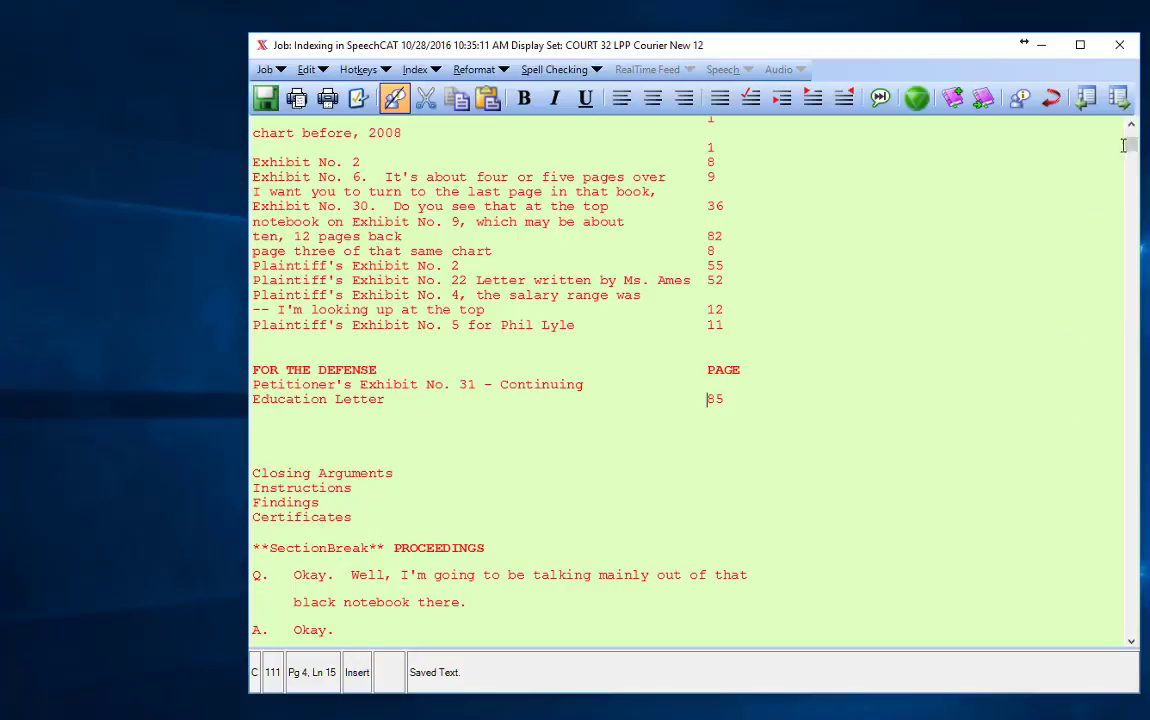
drag(1132, 146, 1132, 126)
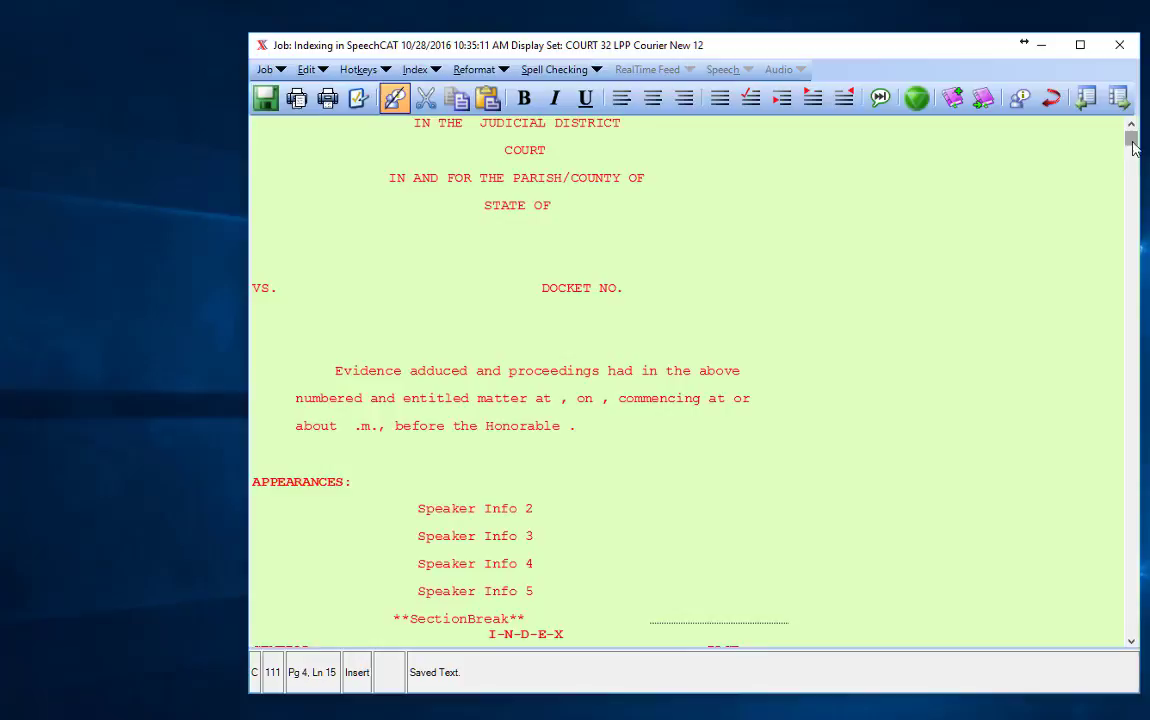
drag(1134, 146, 1131, 165)
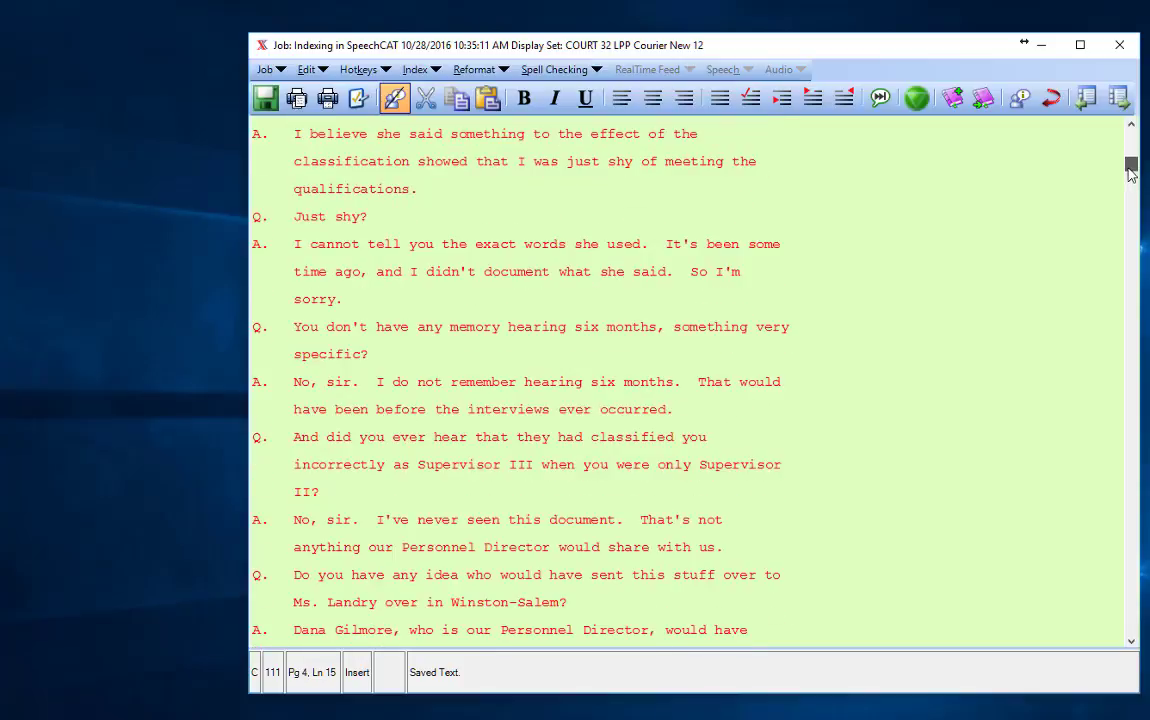
click(266, 99)
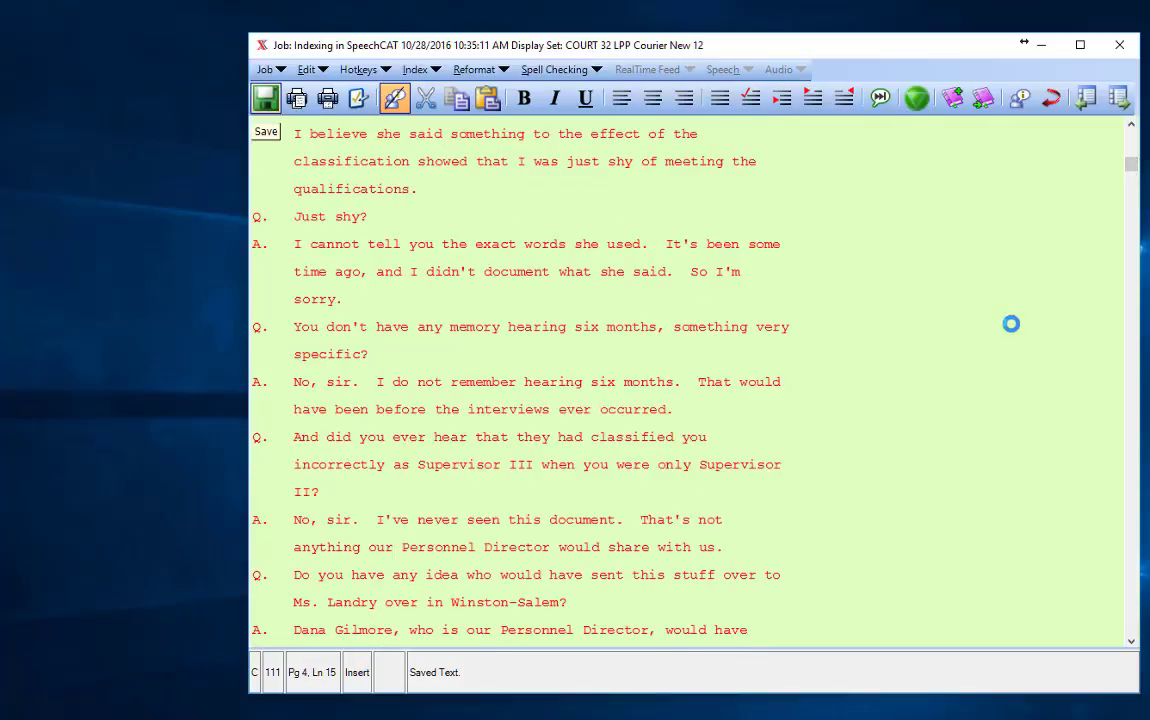